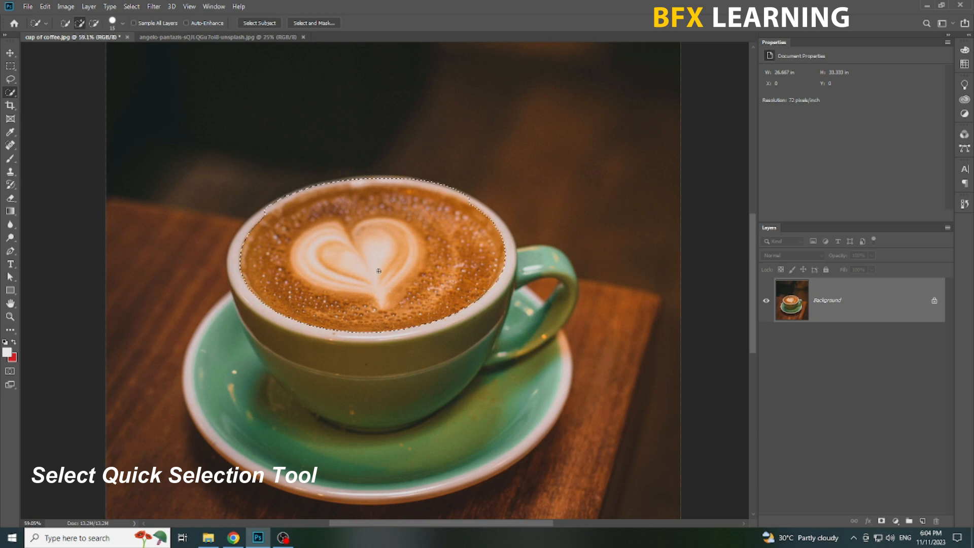
# Copy the selected coffee surface to a new layer.
pyautogui.press('alt')
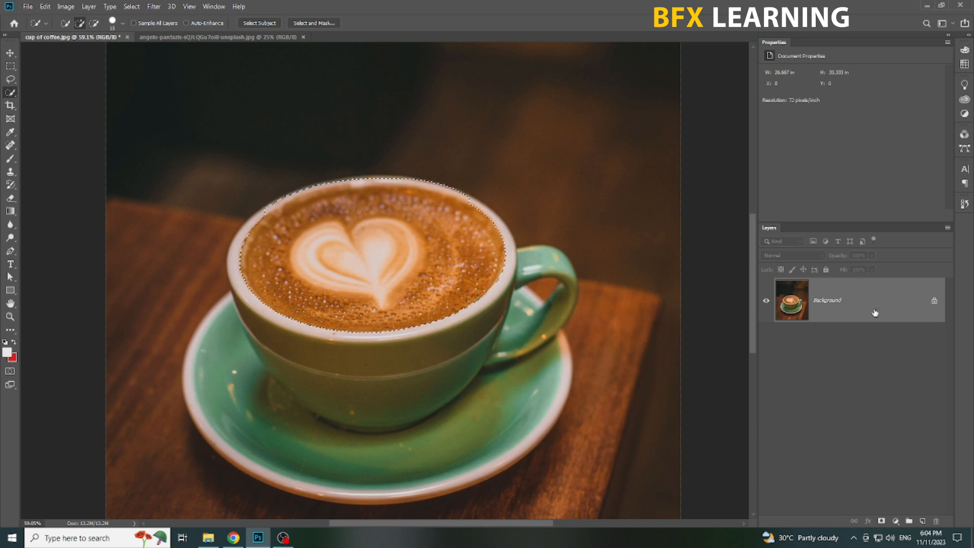
pyautogui.hotkey('ctrl', 'j')
pyautogui.click(767, 347)
pyautogui.click(766, 347)
# Bring the swimmer photo into the coffee cup document as the uppermost layer and lower its opacity to 53%.
pyautogui.press('v')
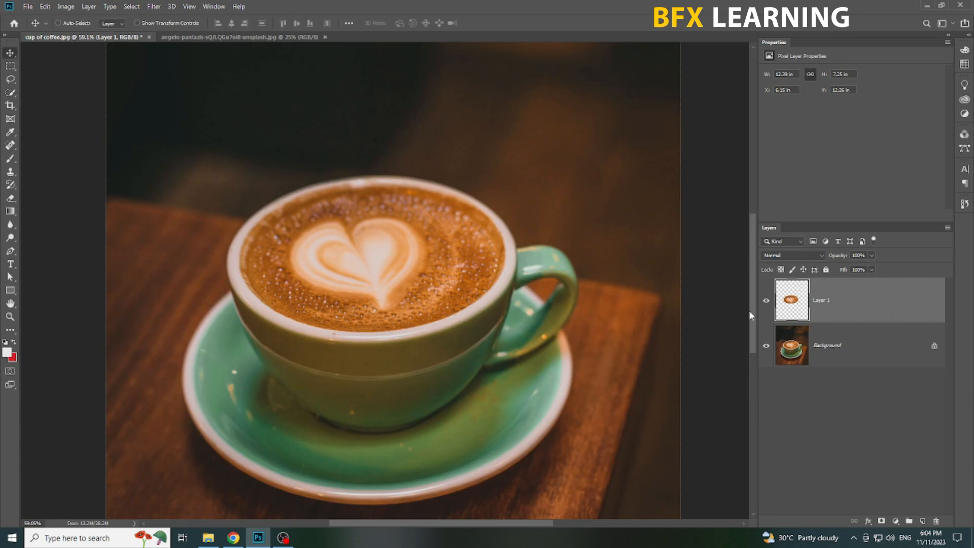
pyautogui.moveTo(300, 49); pyautogui.dragTo(408, 320)
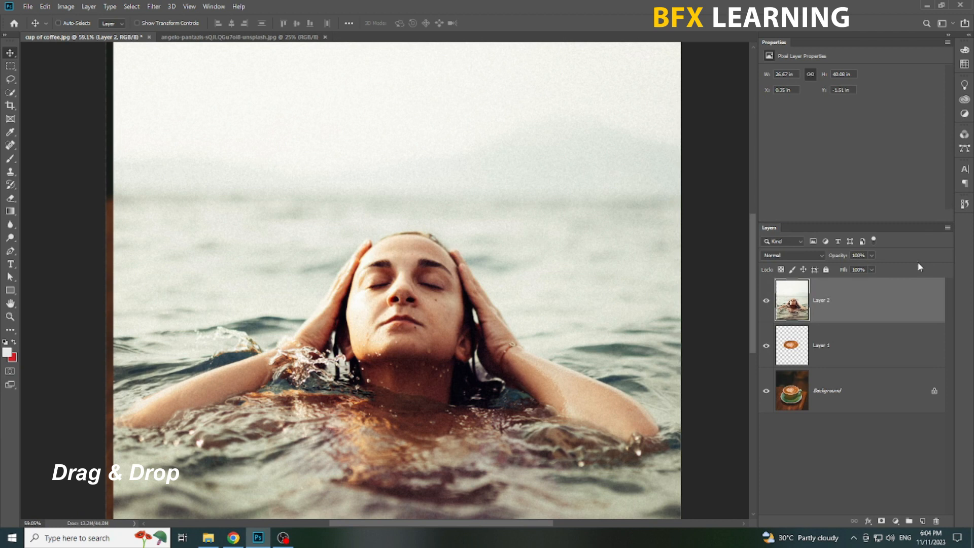
pyautogui.moveTo(851, 270); pyautogui.dragTo(851, 270)
# Scale the swimmer photo to about 38% and position it so the swimmer sits over the coffee surface.
pyautogui.hotkey('ctrl', 't')
pyautogui.scroll(-2, 463, 340)
pyautogui.moveTo(634, 325); pyautogui.dragTo(533, 304)
pyautogui.moveTo(450, 325); pyautogui.dragTo(429, 253)
pyautogui.scroll(2, 439, 248)
pyautogui.moveTo(534, 241); pyautogui.dragTo(491, 241)
pyautogui.moveTo(469, 275); pyautogui.dragTo(471, 272)
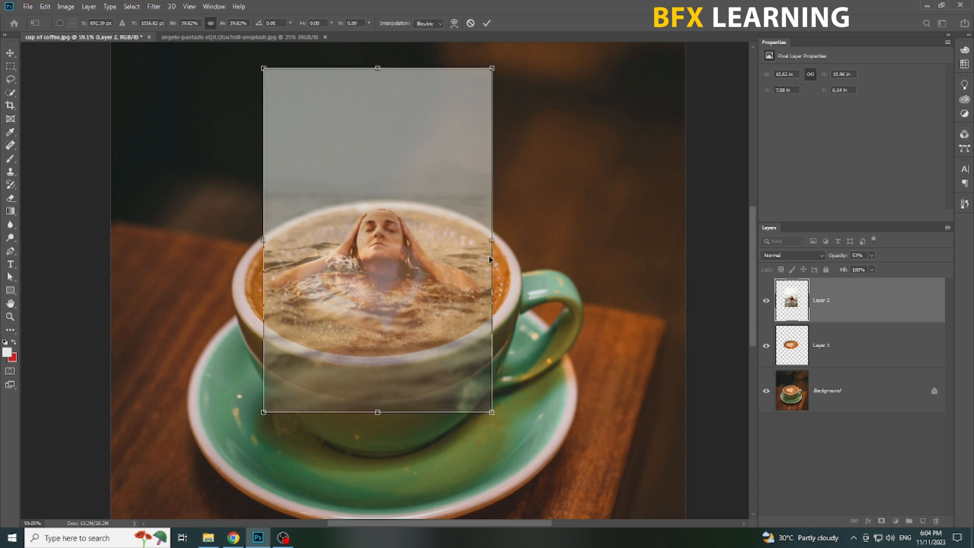
pyautogui.moveTo(492, 240); pyautogui.dragTo(489, 237)
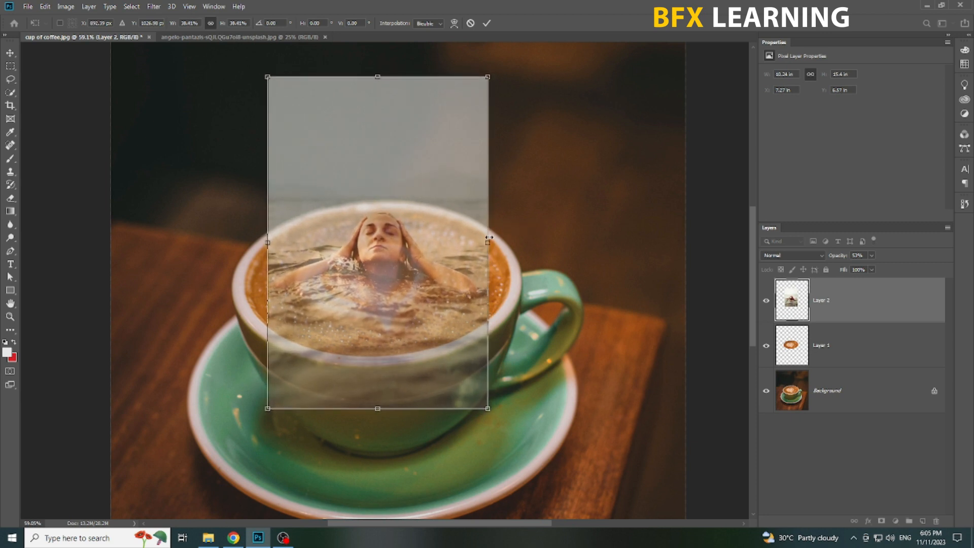
pyautogui.press('Return')
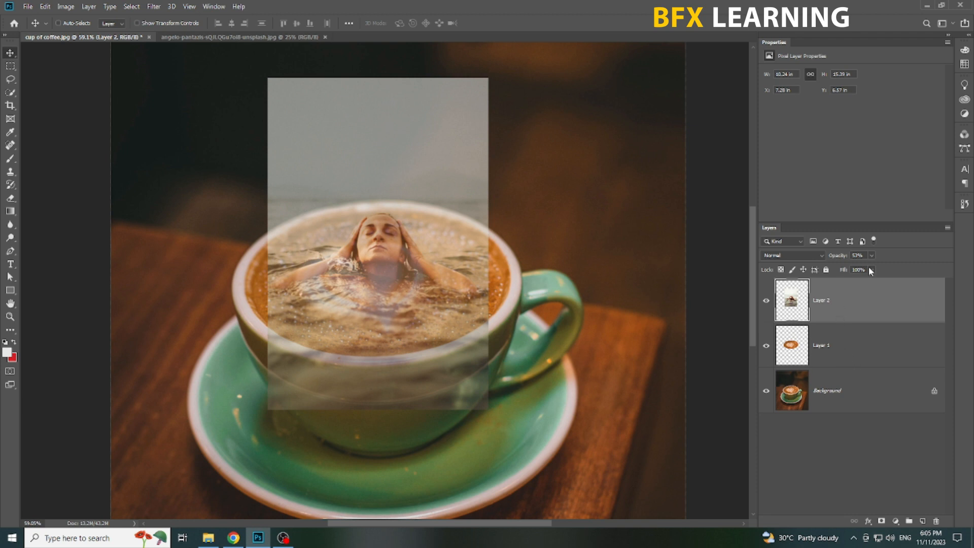
# Set the swimmer layer's opacity to 100% and clip it to the coffee surface layer with a clipping mask.
pyautogui.moveTo(870, 256); pyautogui.dragTo(915, 272)
pyautogui.click(879, 311)
pyautogui.rightClick(820, 313)
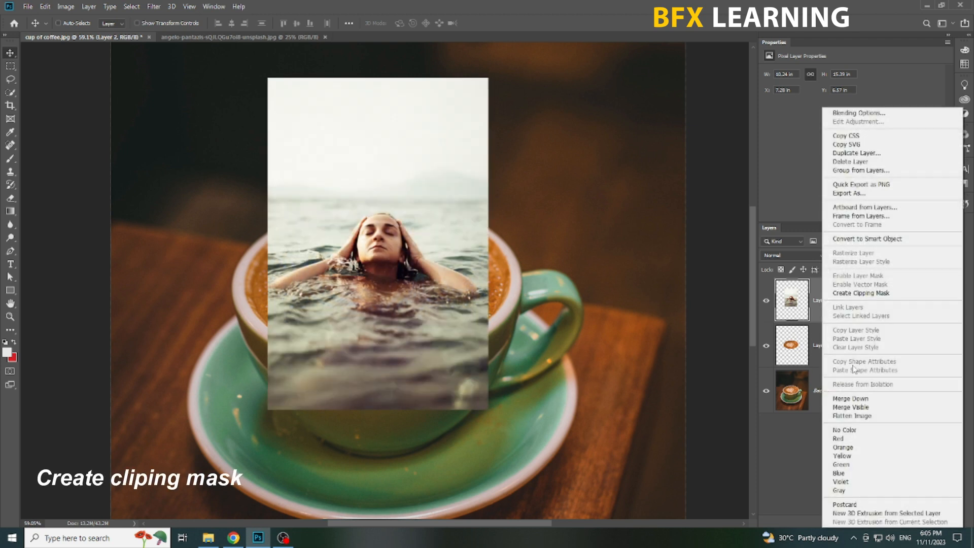
pyautogui.click(855, 294)
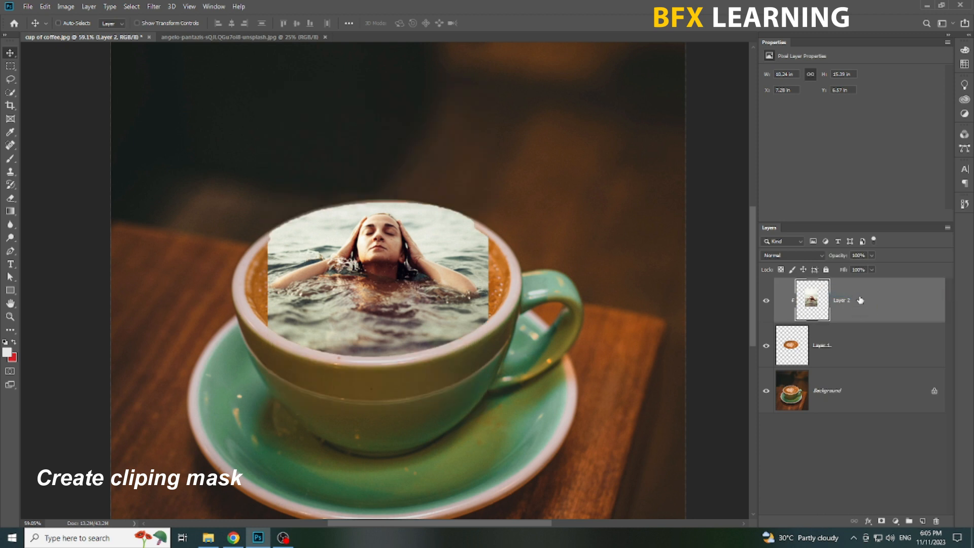
# Hide the swimmer layer and draw an elliptical selection around the latte heart on the coffee surface layer.
pyautogui.click(767, 299)
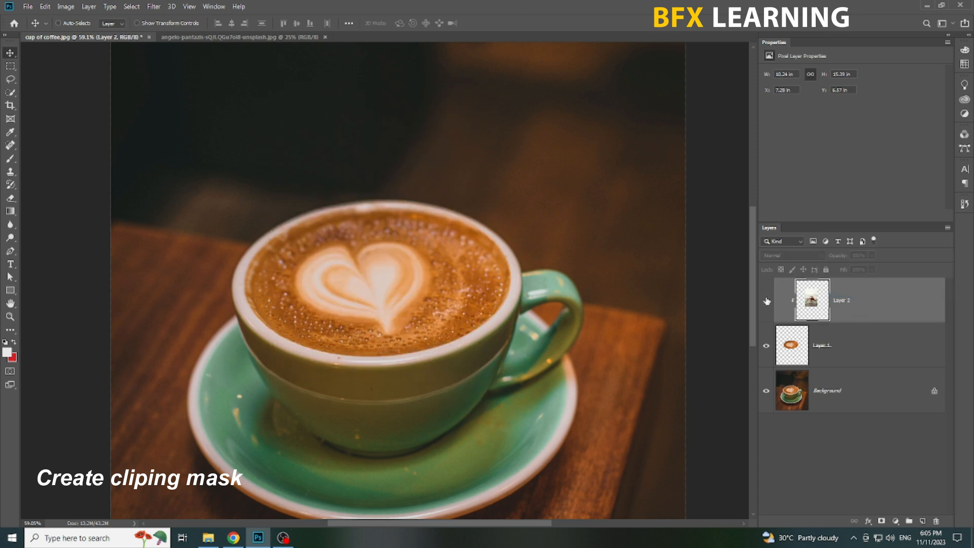
pyautogui.click(847, 349)
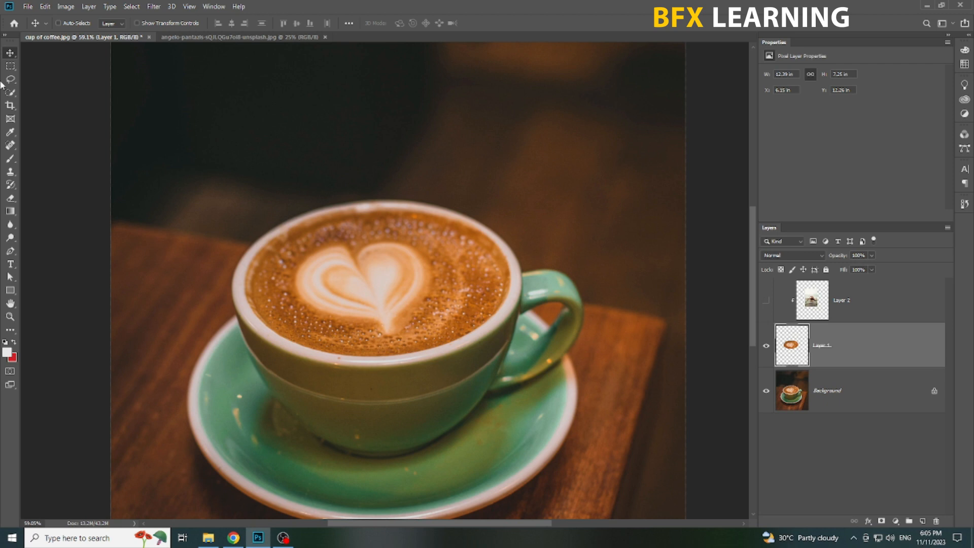
pyautogui.rightClick(11, 66)
pyautogui.click(44, 76)
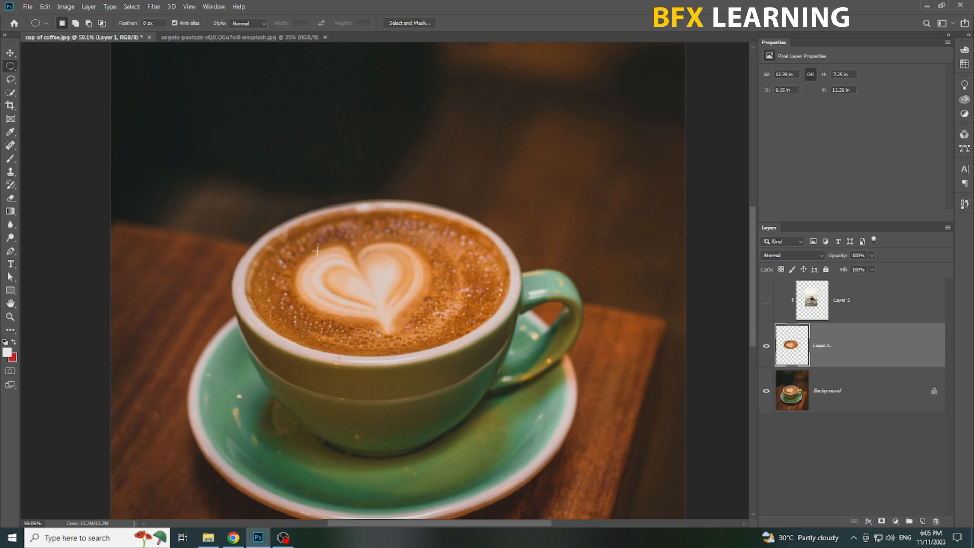
pyautogui.moveTo(293, 238)
pyautogui.mouseDown()
pyautogui.moveTo(439, 316)
pyautogui.moveTo(454, 341)
pyautogui.mouseUp()
pyautogui.moveTo(402, 294); pyautogui.dragTo(394, 290)
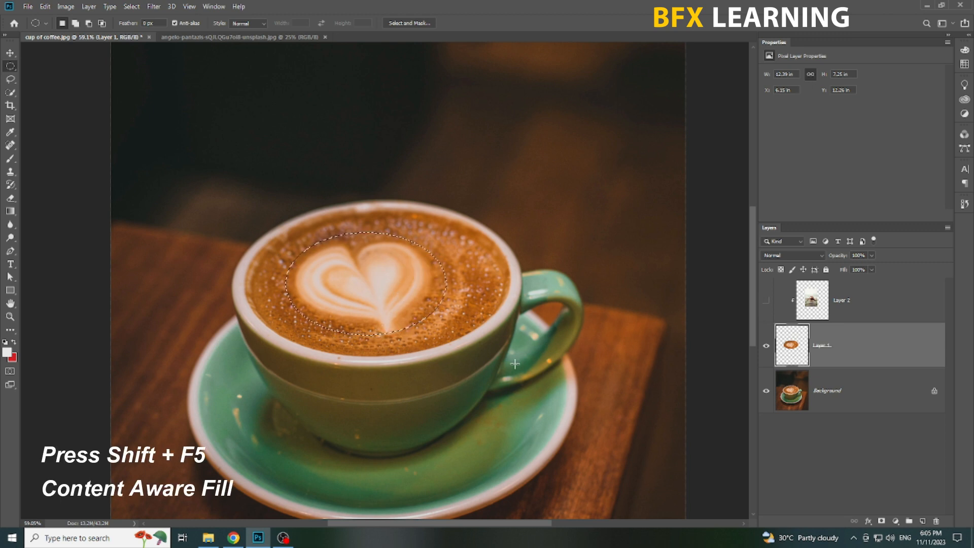
# Remove the latte heart with a Content-Aware fill at 100% opacity, keeping Color Adaptation on, and deselect.
pyautogui.hotkey('shift', 'F5')
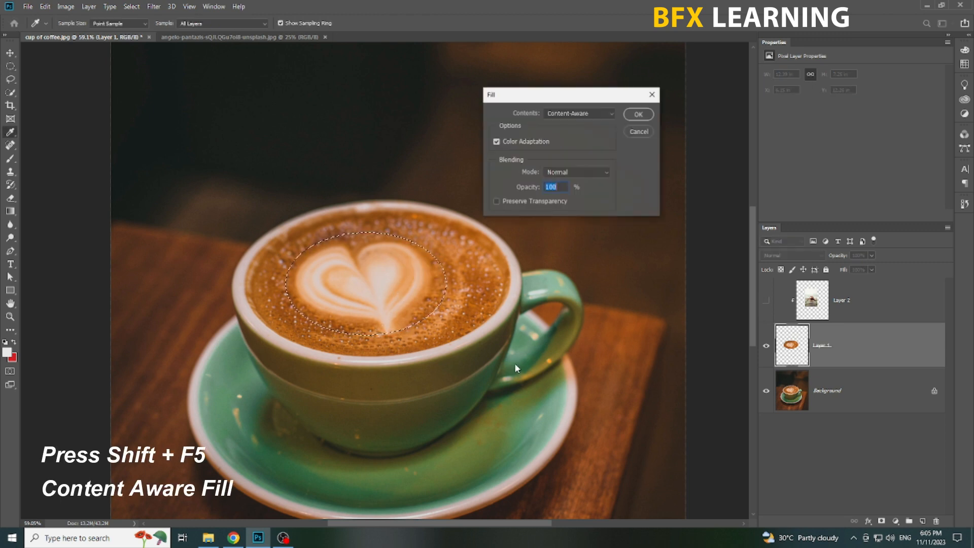
pyautogui.click(584, 116)
pyautogui.click(564, 159)
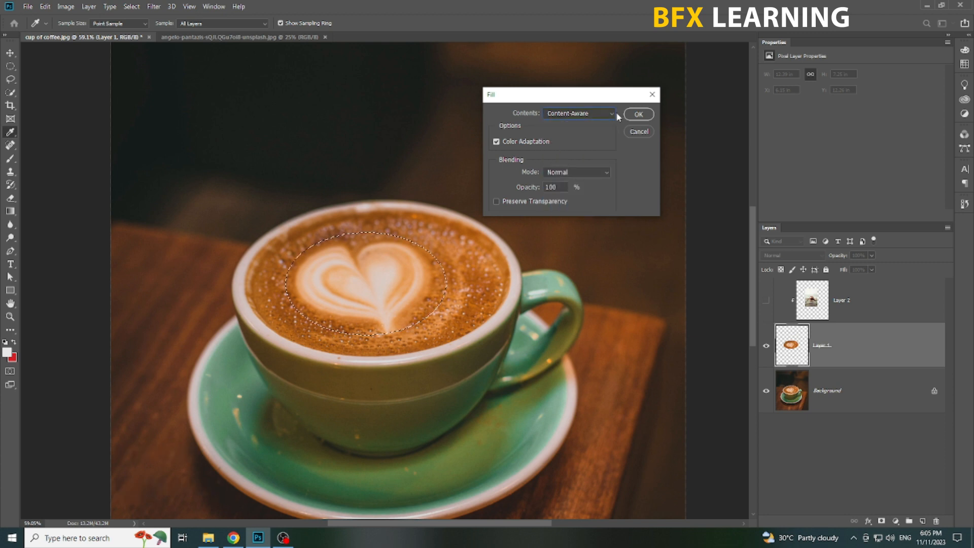
pyautogui.click(638, 117)
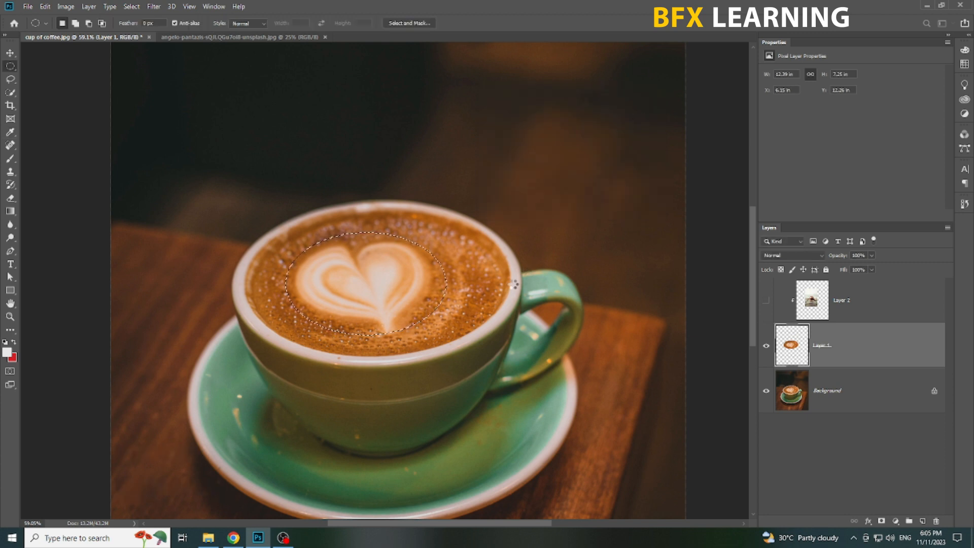
pyautogui.hotkey('ctrl', 'd')
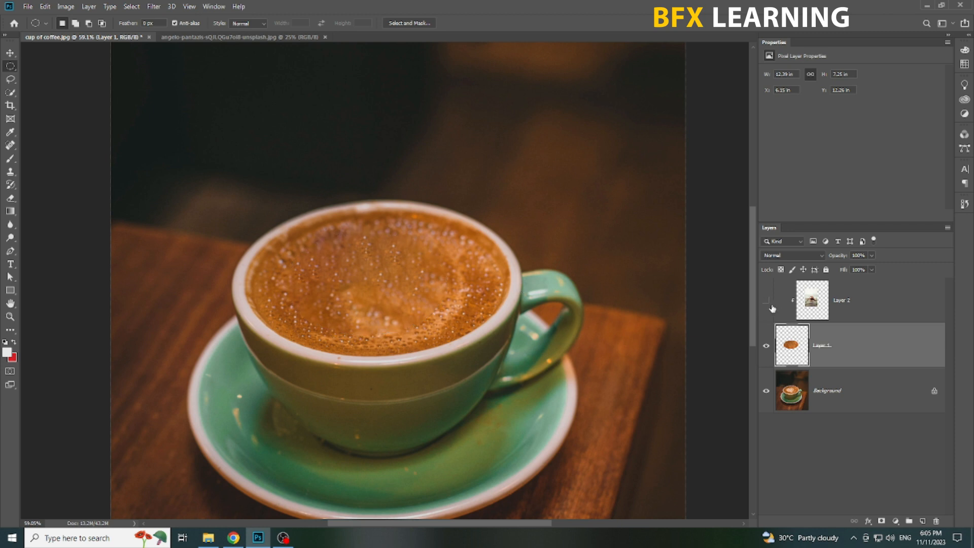
# Show the swimmer layer again and set its blending mode to Luminosity.
pyautogui.click(767, 303)
pyautogui.click(885, 304)
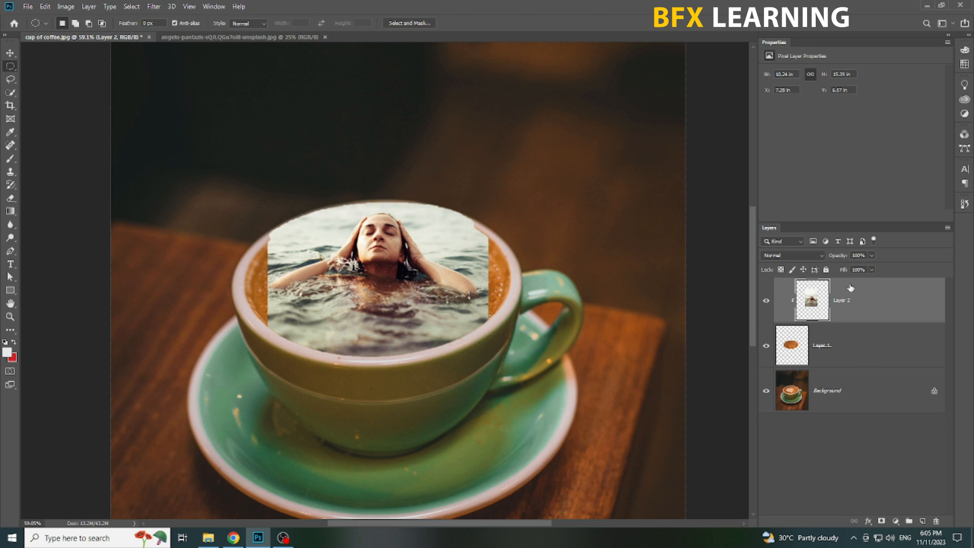
pyautogui.click(792, 255)
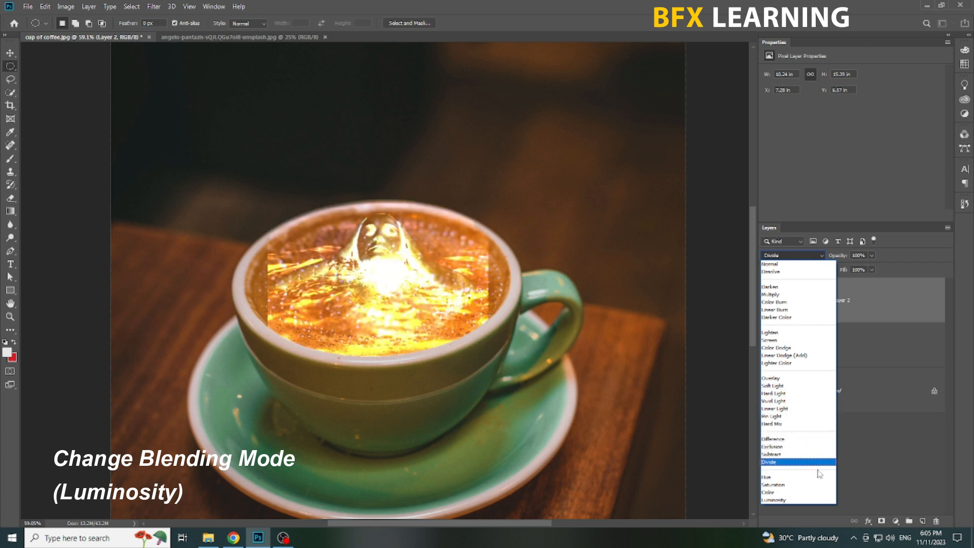
pyautogui.click(812, 502)
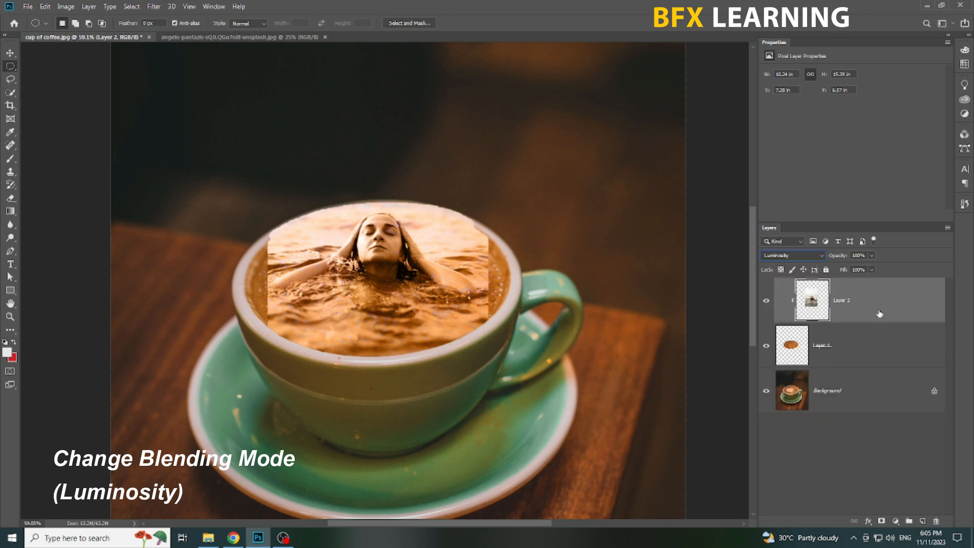
# Move the swimmer slightly lower in the cup and add a layer mask to that layer.
pyautogui.press('v')
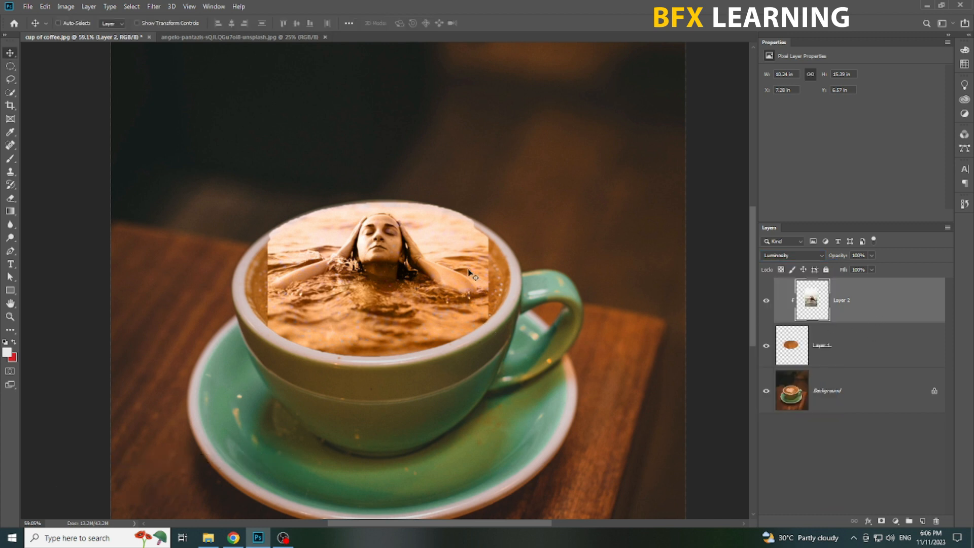
pyautogui.moveTo(472, 274); pyautogui.dragTo(470, 286)
pyautogui.click(881, 521)
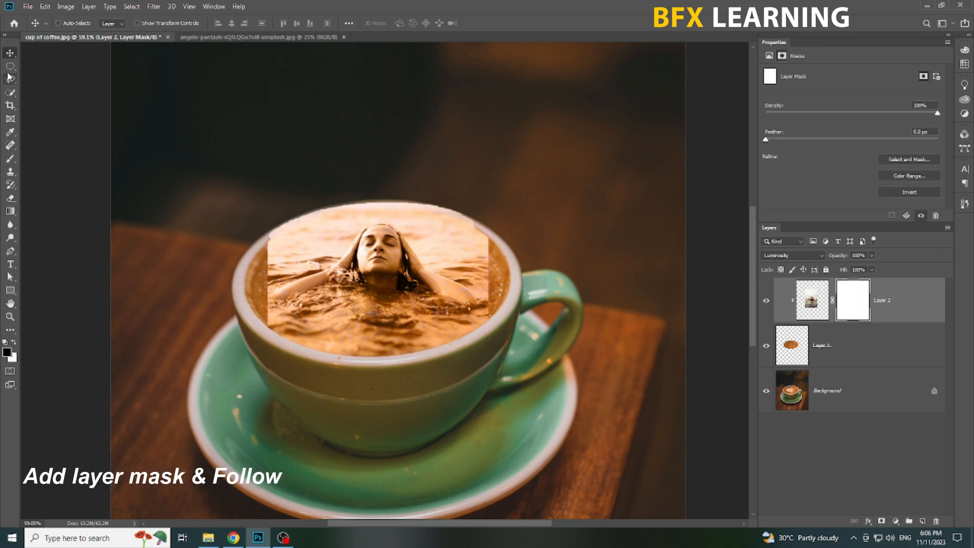
# Quick-select the sea behind the swimmer's head and arms, excluding the hands, fill it with black on the layer mask, and deselect.
pyautogui.click(11, 93)
pyautogui.scroll(5, 351, 228)
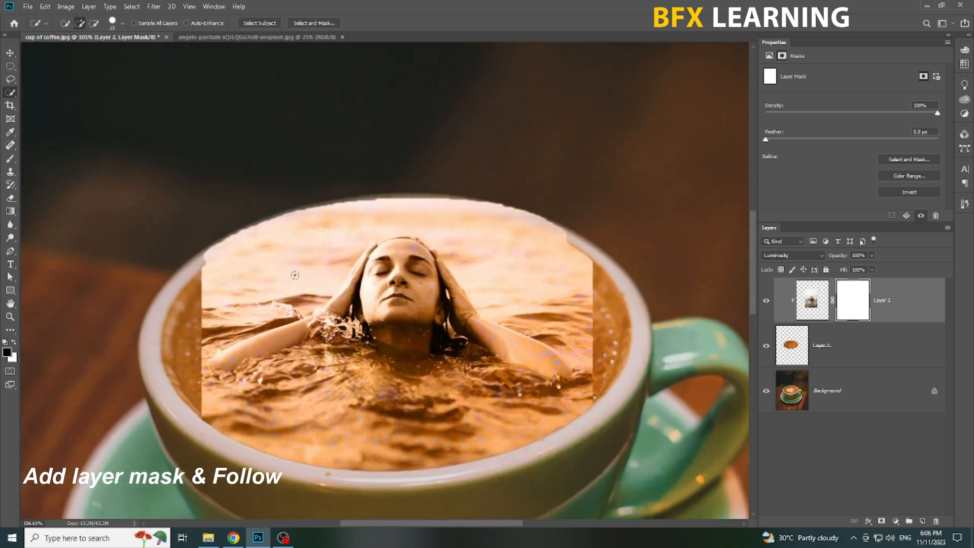
pyautogui.moveTo(284, 274)
pyautogui.mouseDown()
pyautogui.moveTo(391, 226)
pyautogui.moveTo(459, 244)
pyautogui.mouseUp()
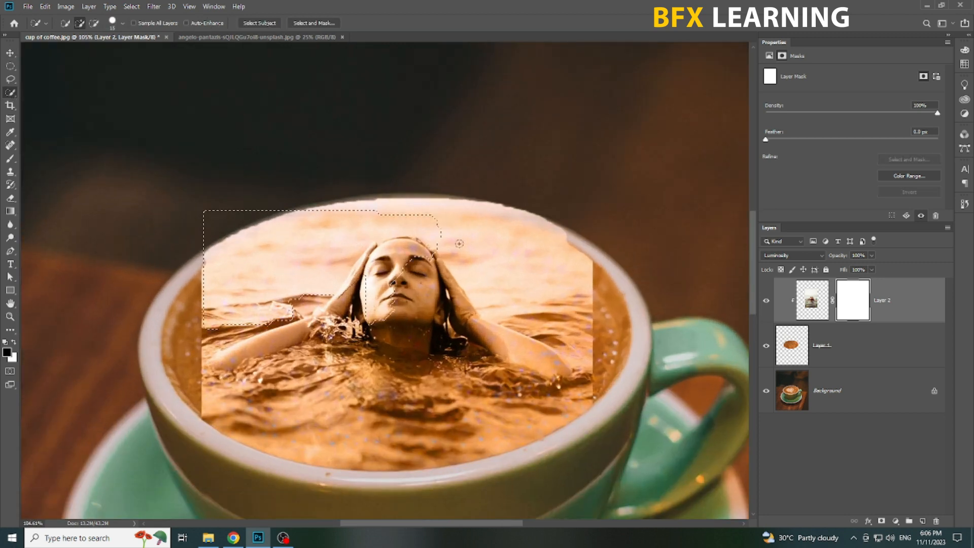
pyautogui.moveTo(534, 320)
pyautogui.mouseDown()
pyautogui.moveTo(502, 374)
pyautogui.moveTo(538, 375)
pyautogui.mouseUp()
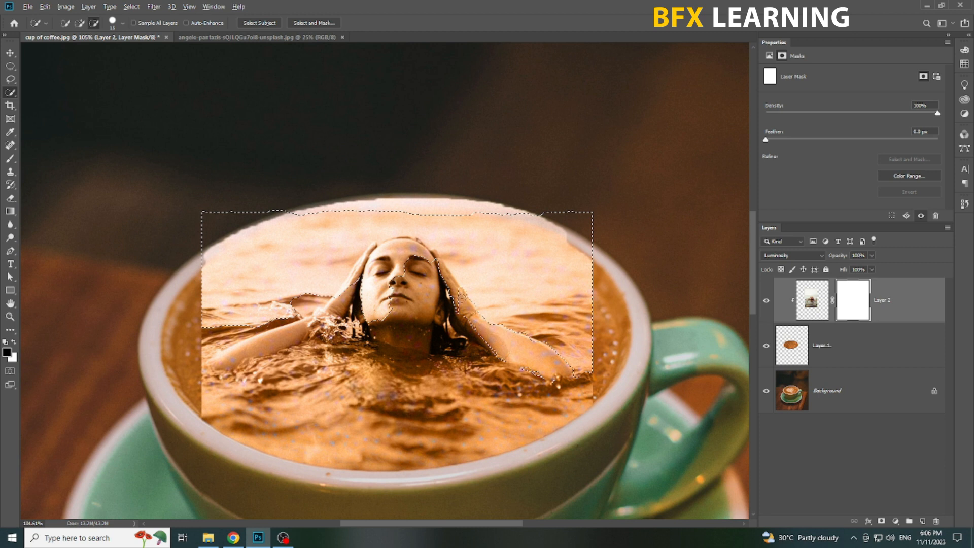
pyautogui.moveTo(437, 264); pyautogui.dragTo(414, 253)
pyautogui.moveTo(361, 272); pyautogui.dragTo(373, 255)
pyautogui.moveTo(345, 298)
pyautogui.mouseDown()
pyautogui.moveTo(377, 249)
pyautogui.moveTo(338, 295)
pyautogui.mouseUp()
pyautogui.hotkey('alt', 'BackSpace')
pyautogui.hotkey('ctrl', 'd')
# Set up a hard round brush for the mask with 25 px size, 100% hardness and 100% opacity.
pyautogui.press('b')
pyautogui.scroll(2, 550, 281)
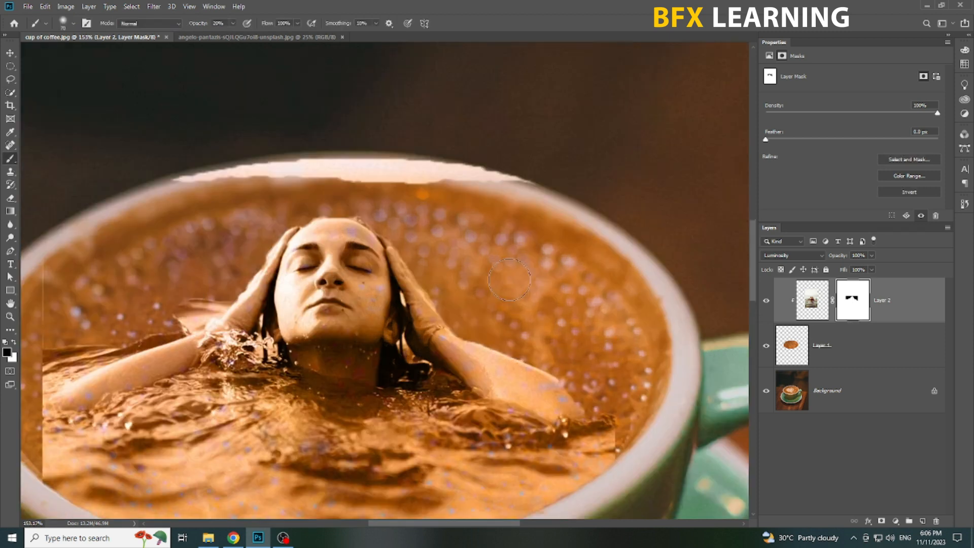
pyautogui.rightClick(551, 280)
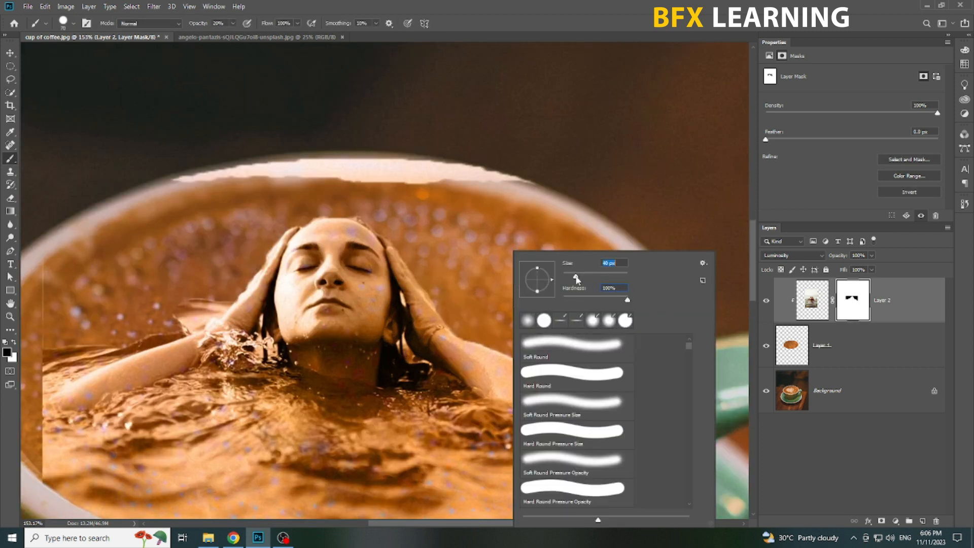
pyautogui.press('Return')
pyautogui.scroll(2, 544, 362)
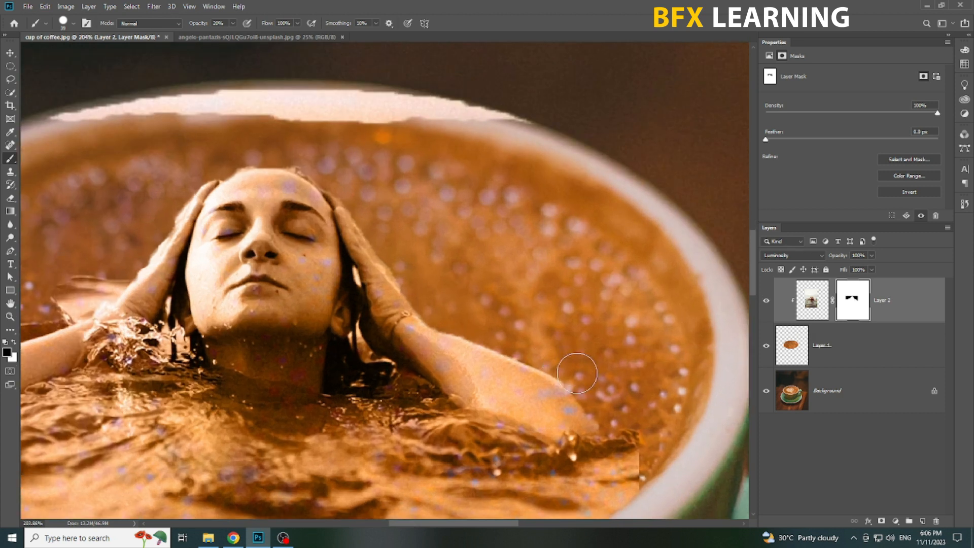
pyautogui.click(233, 24)
pyautogui.moveTo(522, 5); pyautogui.dragTo(522, 6)
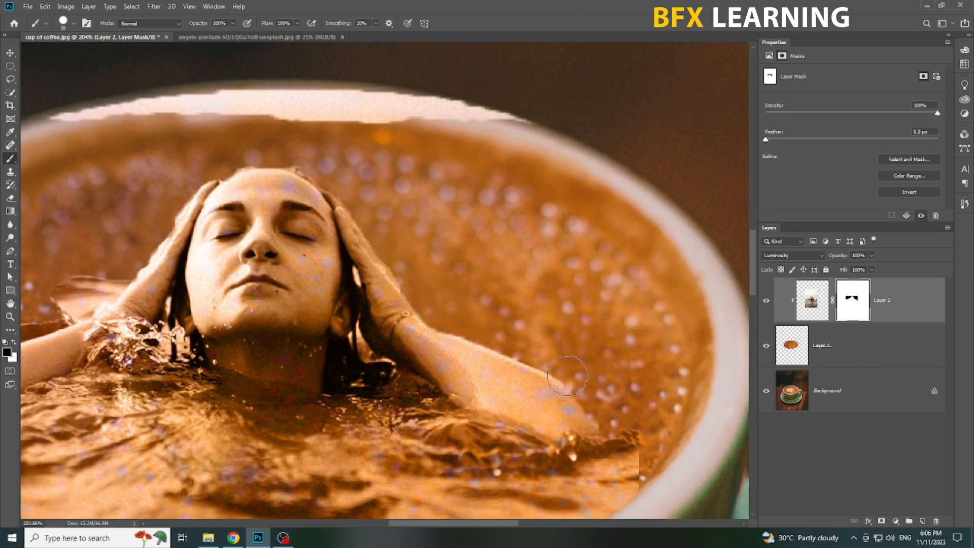
pyautogui.rightClick(519, 340)
pyautogui.moveTo(579, 277); pyautogui.dragTo(577, 278)
pyautogui.click(469, 437)
# Refine the layer mask edge along the swimmer's arm on the cup handle side, alternating black and white paint.
pyautogui.scroll(2, 495, 333)
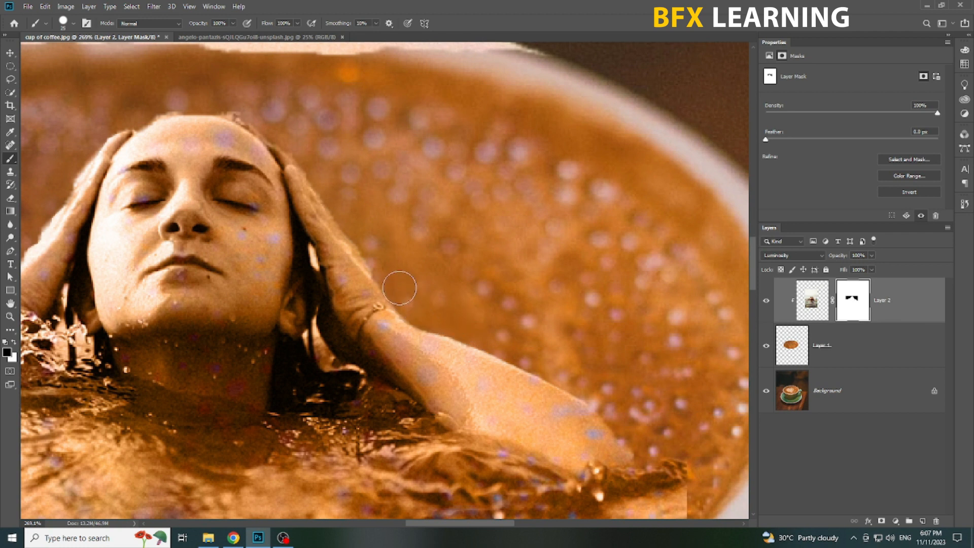
pyautogui.press('x')
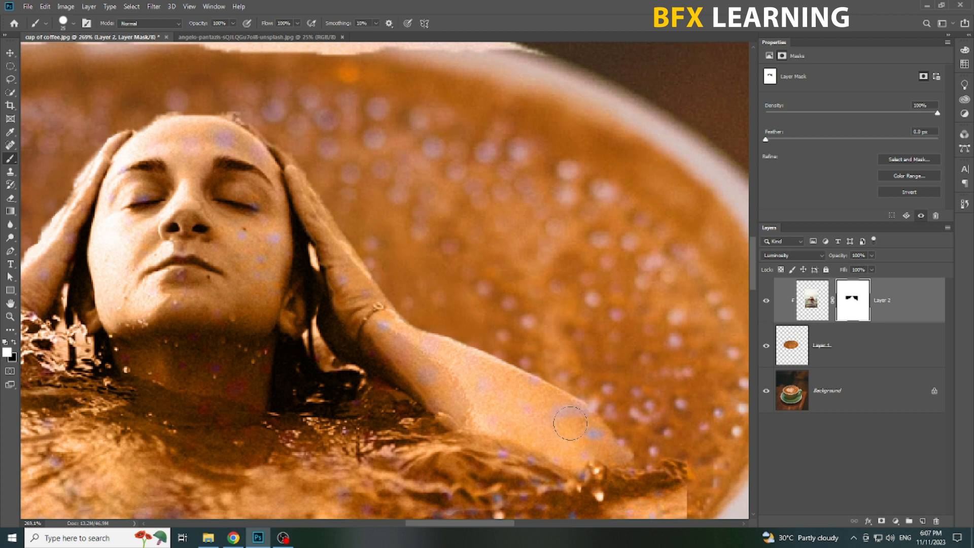
pyautogui.press('x')
pyautogui.scroll(-1, 532, 440)
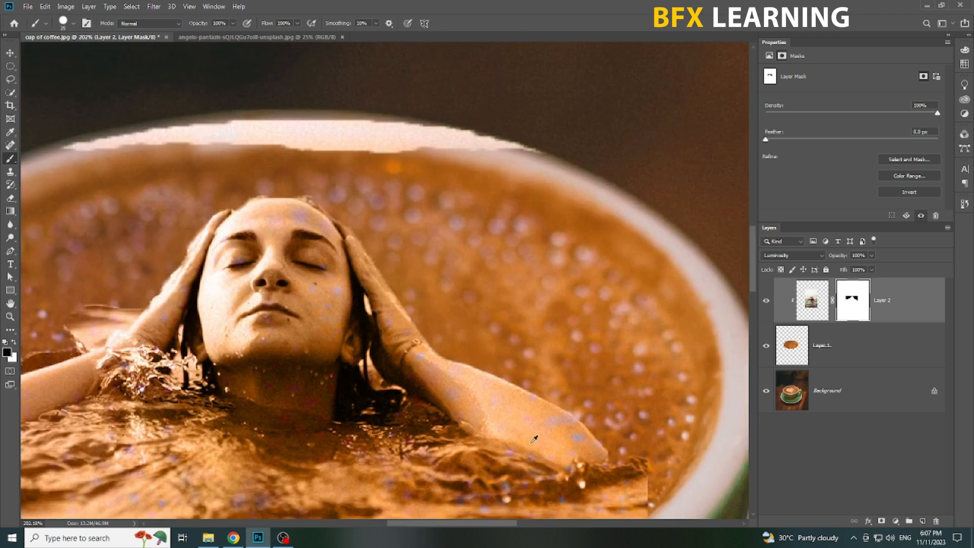
# Clean up the layer mask edge around the top of the swimmer's head and hair.
pyautogui.moveTo(347, 251); pyautogui.dragTo(509, 284)
pyautogui.scroll(1, 528, 242)
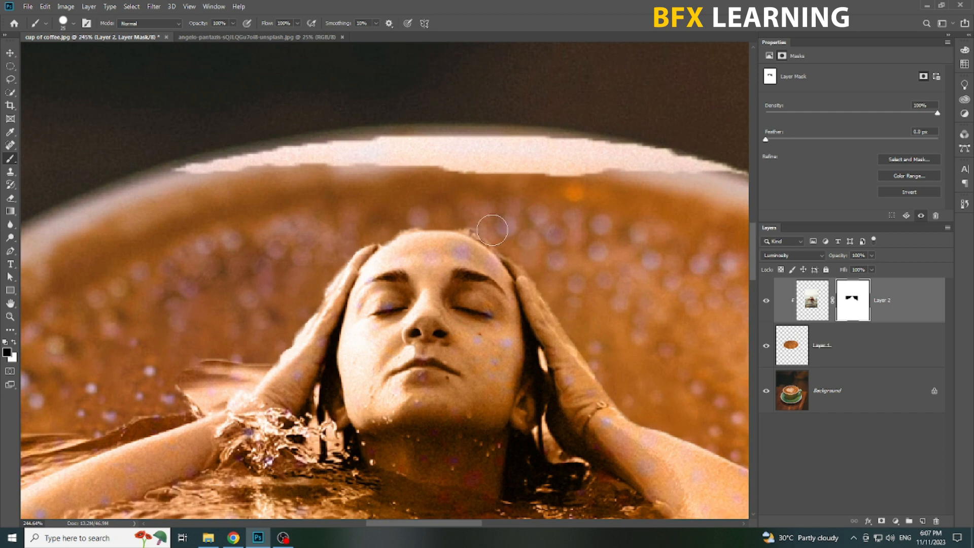
pyautogui.keyDown('shift'); pyautogui.click(846, 303); pyautogui.keyUp('shift')
pyautogui.keyDown('shift'); pyautogui.click(845, 303); pyautogui.keyUp('shift')
pyautogui.press('x')
pyautogui.press('x')
pyautogui.moveTo(405, 245); pyautogui.dragTo(387, 260)
# Paint black on Layer 2's mask to clean the edge along the swimmer's raised hand opposite the cup handle and over her hair.
pyautogui.press('x')
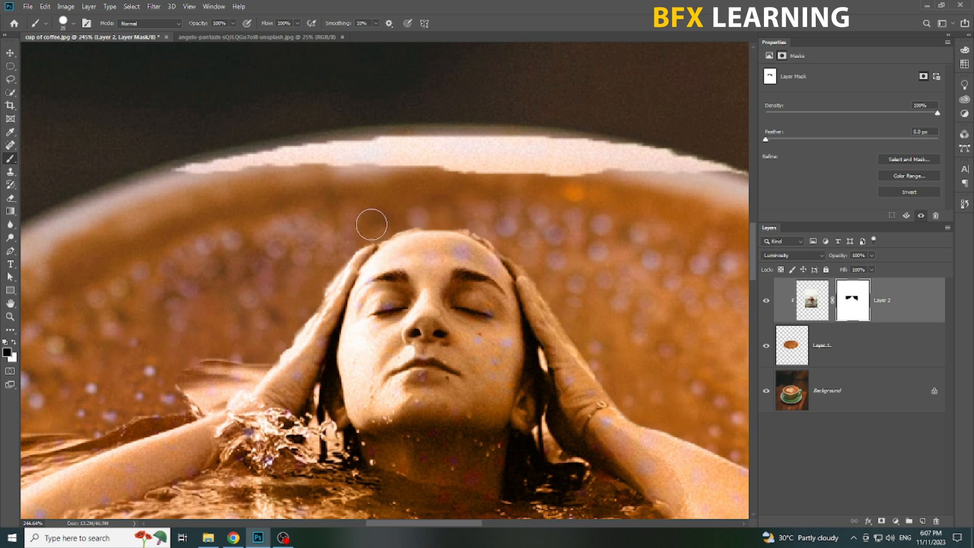
pyautogui.moveTo(328, 299)
pyautogui.mouseDown()
pyautogui.moveTo(399, 244)
pyautogui.moveTo(375, 300)
pyautogui.mouseUp()
pyautogui.keyDown('shift'); pyautogui.click(853, 311); pyautogui.keyUp('shift')
pyautogui.keyDown('shift'); pyautogui.click(853, 311); pyautogui.keyUp('shift')
pyautogui.press('x')
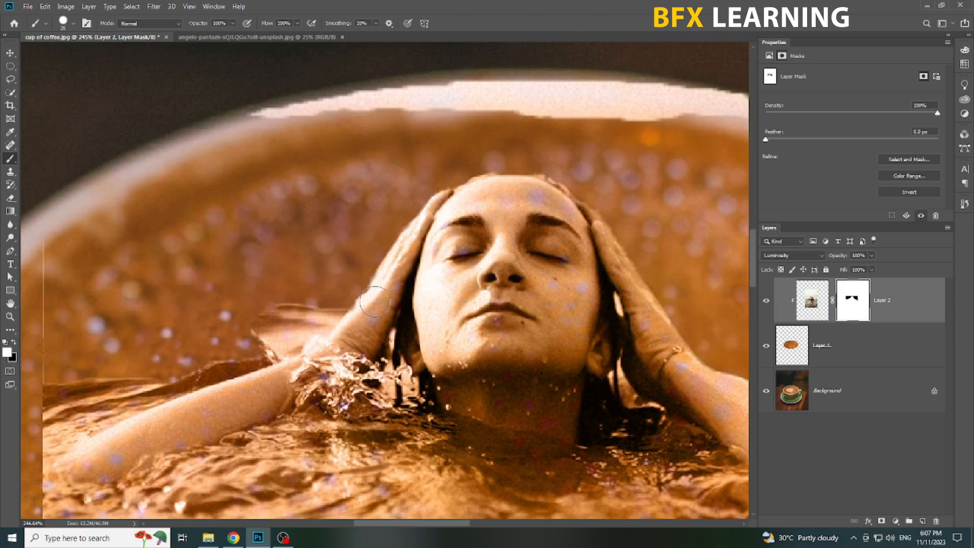
pyautogui.press('x')
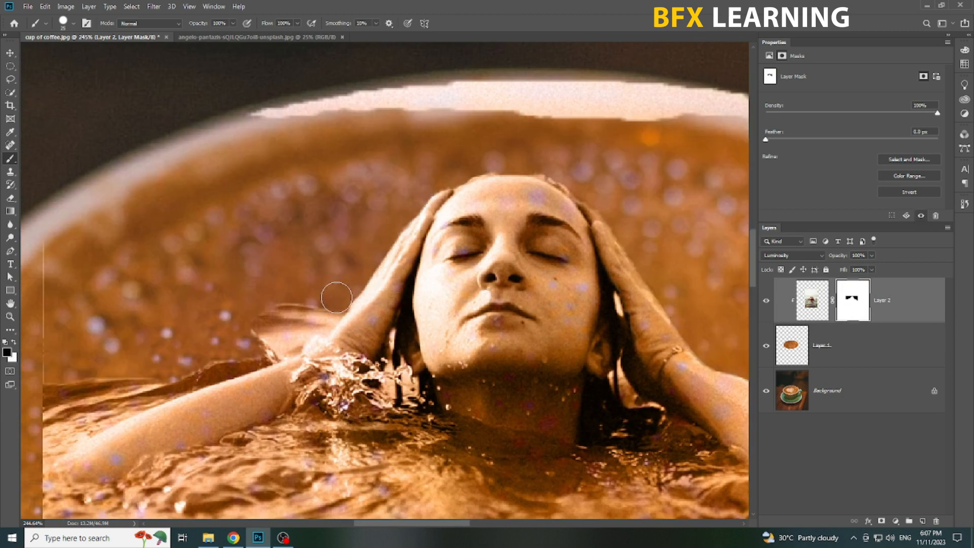
pyautogui.moveTo(350, 274); pyautogui.dragTo(486, 176)
# Switch to a larger soft round brush and mask out the leftover sea above the swimmer's arm opposite the cup handle.
pyautogui.rightClick(367, 206)
pyautogui.click(417, 252)
pyautogui.click(508, 136)
pyautogui.press(']')
pyautogui.press(']')
pyautogui.press(']')
pyautogui.press(']')
pyautogui.press(']')
pyautogui.moveTo(446, 185)
pyautogui.mouseDown()
pyautogui.moveTo(354, 224)
pyautogui.moveTo(443, 197)
pyautogui.moveTo(211, 276)
pyautogui.moveTo(191, 261)
pyautogui.moveTo(158, 274)
pyautogui.moveTo(173, 363)
pyautogui.mouseUp()
# Enlarge the soft brush to 100 px and fade the swimmer photo's side edges into the coffee on the layer mask.
pyautogui.press(']')
pyautogui.press(']')
pyautogui.press(']')
pyautogui.scroll(-2, 218, 365)
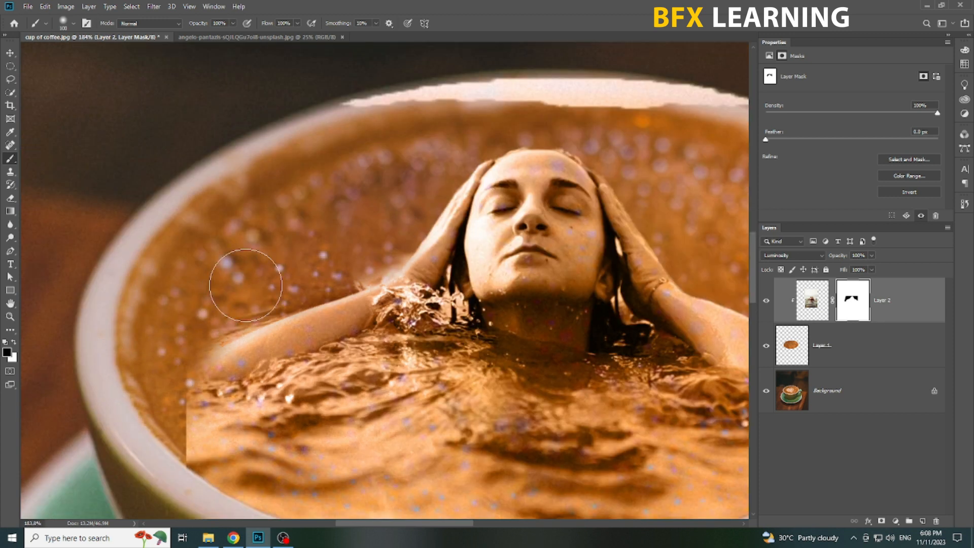
pyautogui.moveTo(173, 396)
pyautogui.mouseDown()
pyautogui.moveTo(153, 413)
pyautogui.moveTo(166, 447)
pyautogui.moveTo(200, 461)
pyautogui.mouseUp()
pyautogui.scroll(-2, 203, 459)
pyautogui.moveTo(680, 419)
pyautogui.mouseDown()
pyautogui.moveTo(597, 380)
pyautogui.moveTo(461, 380)
pyautogui.mouseUp()
pyautogui.moveTo(542, 381)
pyautogui.mouseDown()
pyautogui.moveTo(529, 327)
pyautogui.moveTo(520, 353)
pyautogui.moveTo(523, 374)
pyautogui.moveTo(541, 362)
pyautogui.moveTo(534, 394)
pyautogui.moveTo(512, 342)
pyautogui.mouseUp()
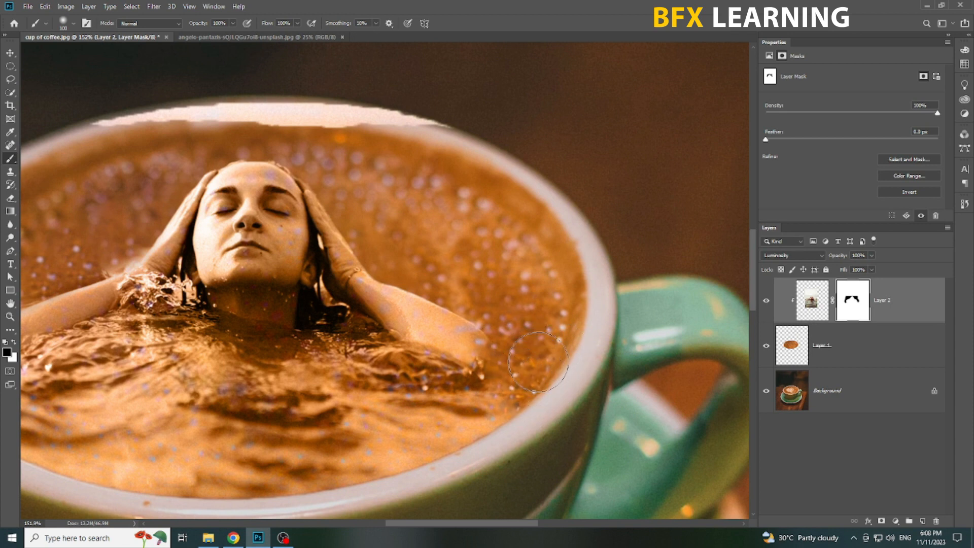
# Adjust the brush opacity and paint black on the mask to fade the water in front of the swimmer into the coffee foam.
pyautogui.click(233, 23)
pyautogui.moveTo(213, 36); pyautogui.dragTo(211, 36)
pyautogui.press('x')
pyautogui.click(13, 342)
pyautogui.moveTo(233, 23); pyautogui.dragTo(418, 2)
pyautogui.scroll(-2, 465, 406)
pyautogui.moveTo(581, 450); pyautogui.dragTo(667, 447)
pyautogui.moveTo(586, 417)
pyautogui.mouseDown()
pyautogui.moveTo(584, 437)
pyautogui.moveTo(406, 462)
pyautogui.moveTo(198, 431)
pyautogui.moveTo(339, 492)
pyautogui.mouseUp()
pyautogui.moveTo(233, 23); pyautogui.dragTo(215, 36)
pyautogui.moveTo(202, 400)
pyautogui.mouseDown()
pyautogui.moveTo(277, 436)
pyautogui.moveTo(488, 437)
pyautogui.moveTo(500, 410)
pyautogui.moveTo(306, 411)
pyautogui.moveTo(319, 426)
pyautogui.moveTo(208, 389)
pyautogui.moveTo(249, 422)
pyautogui.mouseUp()
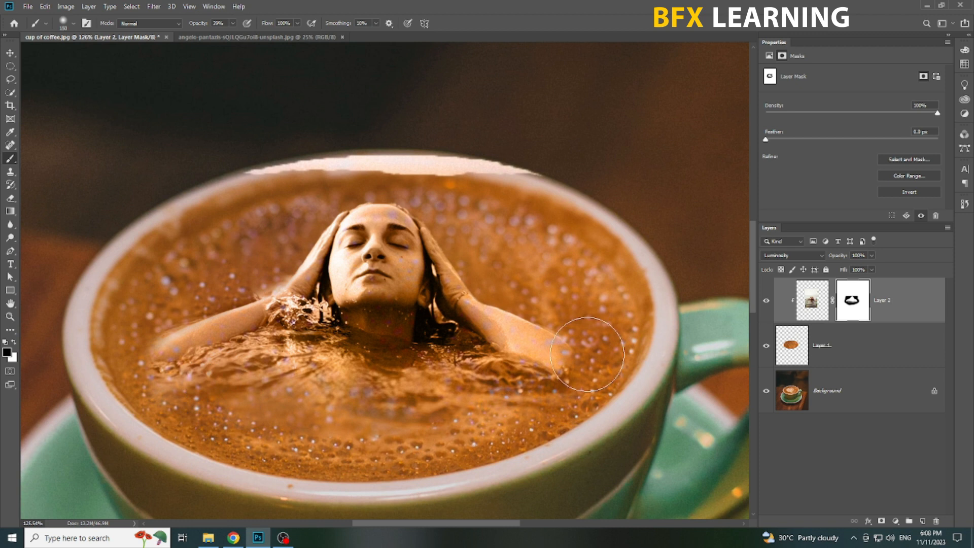
# Touch up the swimmer's elbow on the cup handle side with low-opacity white paint on Layer 2's mask.
pyautogui.scroll(-2, 542, 379)
pyautogui.click(812, 300)
pyautogui.press('v')
pyautogui.moveTo(526, 328); pyautogui.dragTo(527, 324)
pyautogui.click(854, 301)
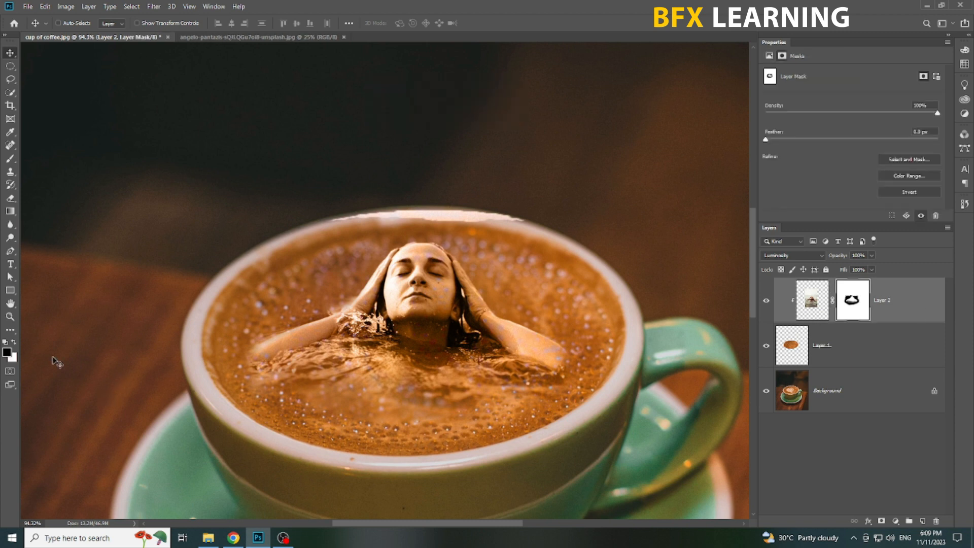
pyautogui.click(14, 344)
pyautogui.click(11, 159)
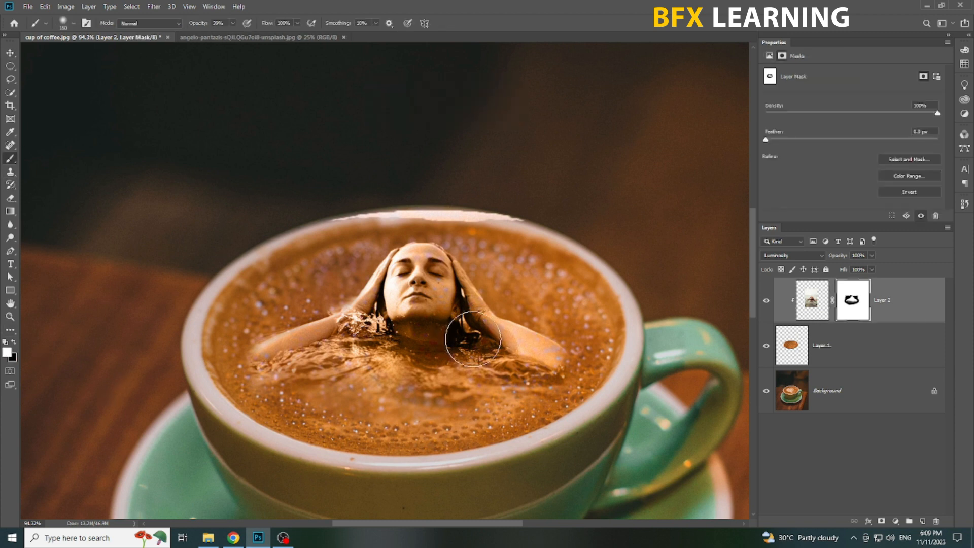
pyautogui.moveTo(538, 365); pyautogui.dragTo(541, 373)
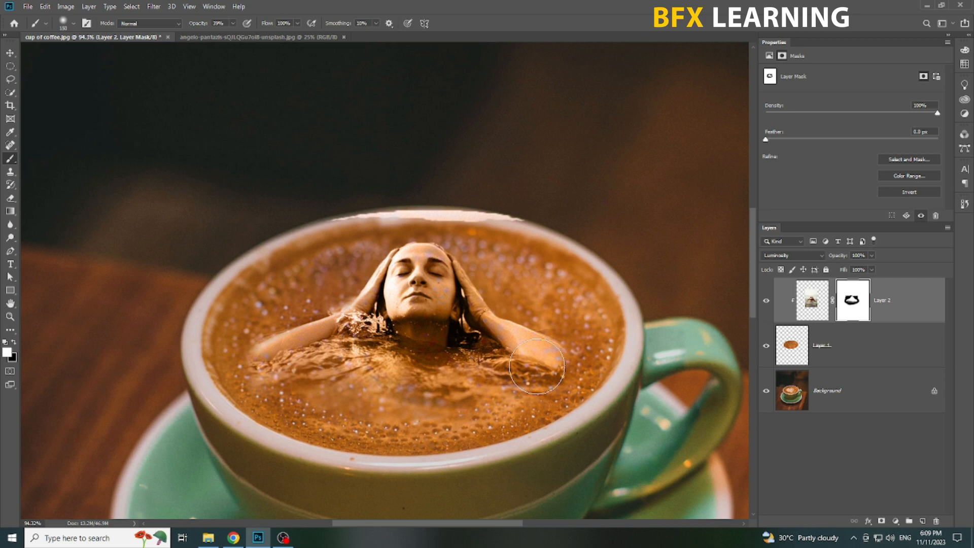
pyautogui.press('v')
pyautogui.scroll(5, 474, 396)
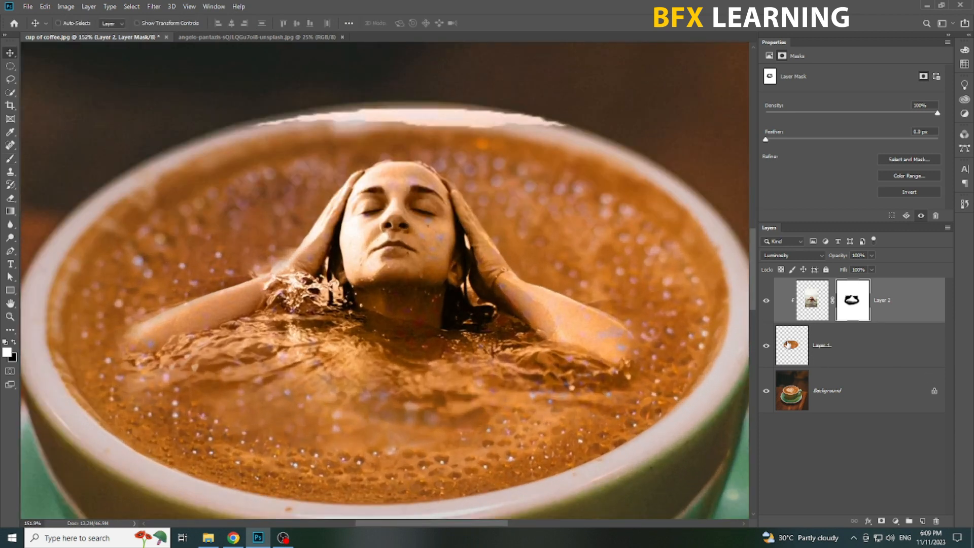
# Remove the foam specks showing on the swimmer's face with the Spot Healing Brush on Layer 1.
pyautogui.click(788, 344)
pyautogui.click(10, 145)
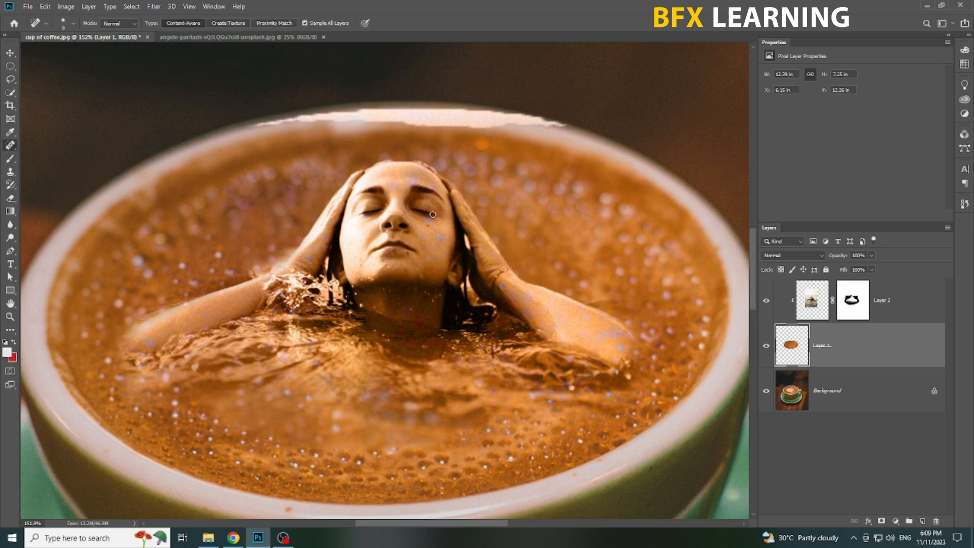
pyautogui.scroll(2, 436, 228)
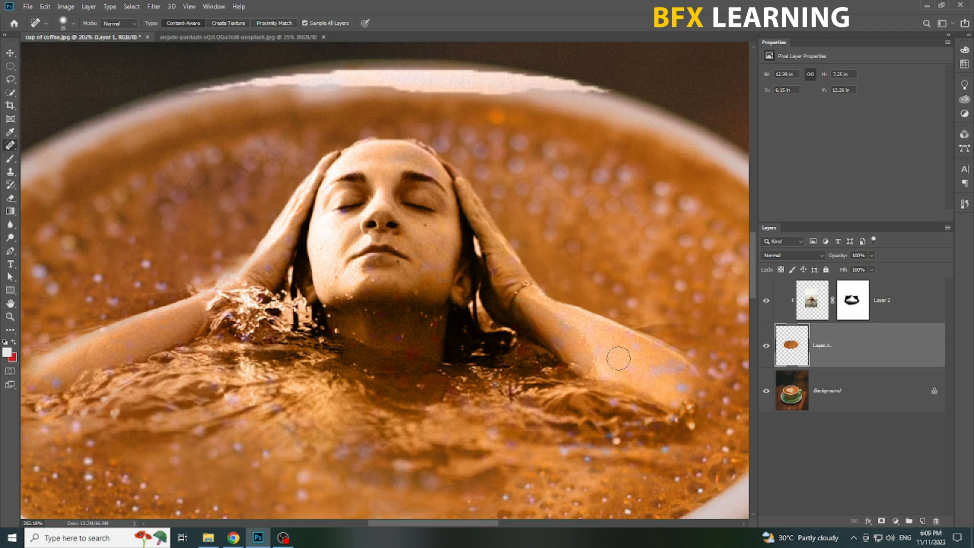
# Heal the foam specks showing on the swimmer's arm and elbow on the cup handle side.
pyautogui.scroll(2, 684, 381)
pyautogui.moveTo(676, 378); pyautogui.dragTo(675, 395)
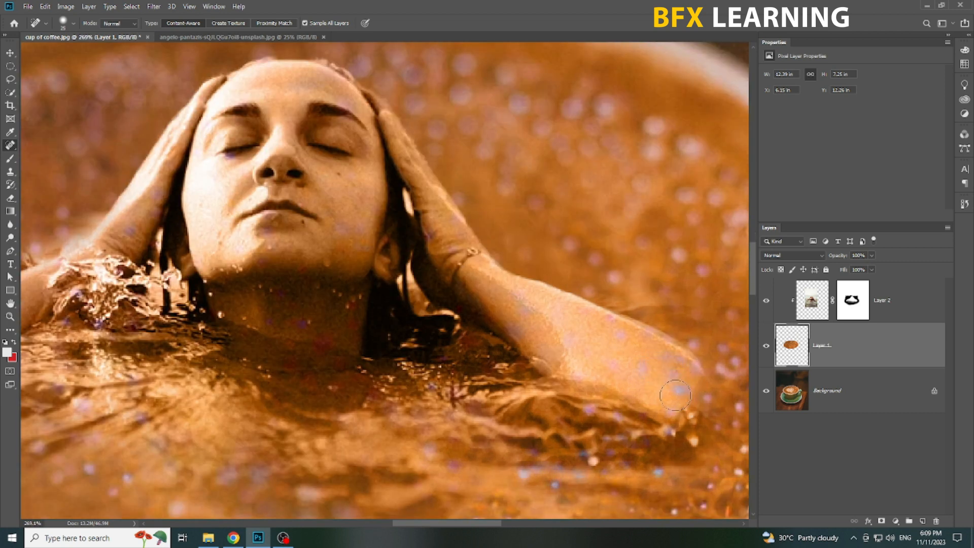
pyautogui.scroll(-1, 677, 399)
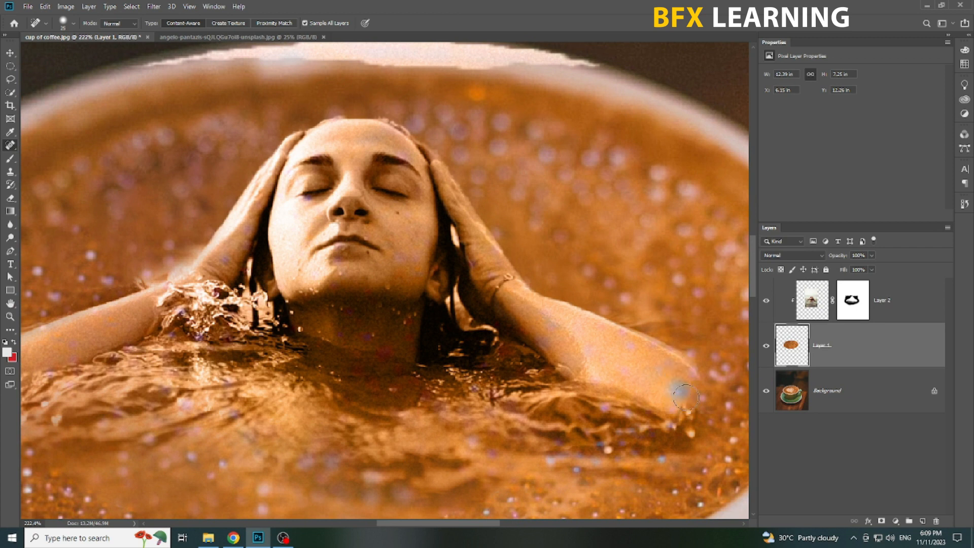
pyautogui.moveTo(678, 390); pyautogui.dragTo(679, 391)
pyautogui.scroll(2, 679, 391)
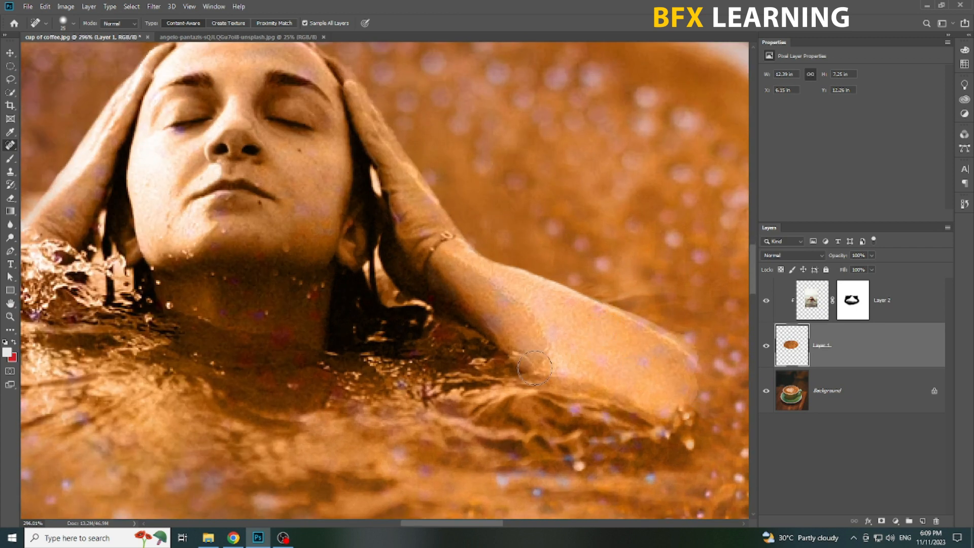
# Heal the remaining foam specks on the swimmer's hand and arm opposite the cup handle.
pyautogui.scroll(-2, 448, 348)
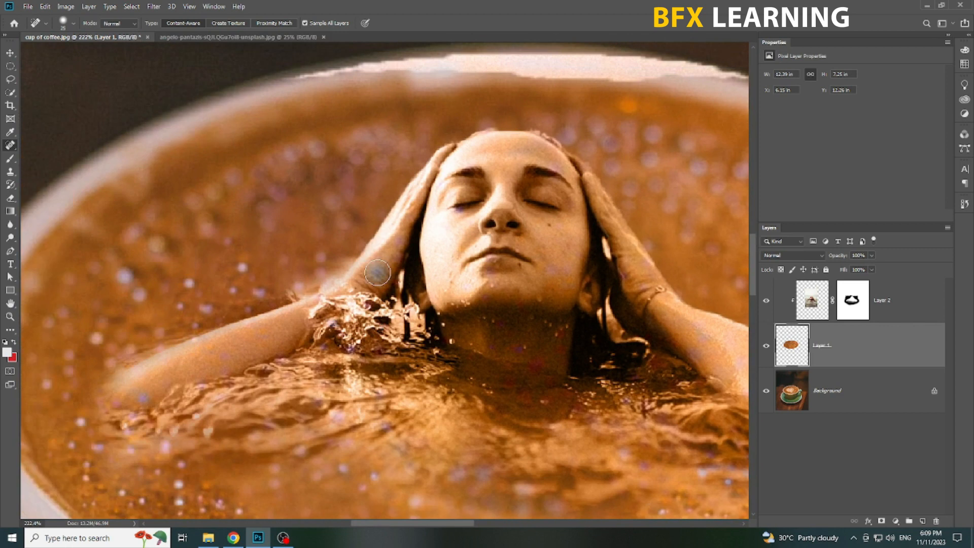
pyautogui.moveTo(591, 453); pyautogui.dragTo(428, 386)
pyautogui.scroll(-3, 493, 359)
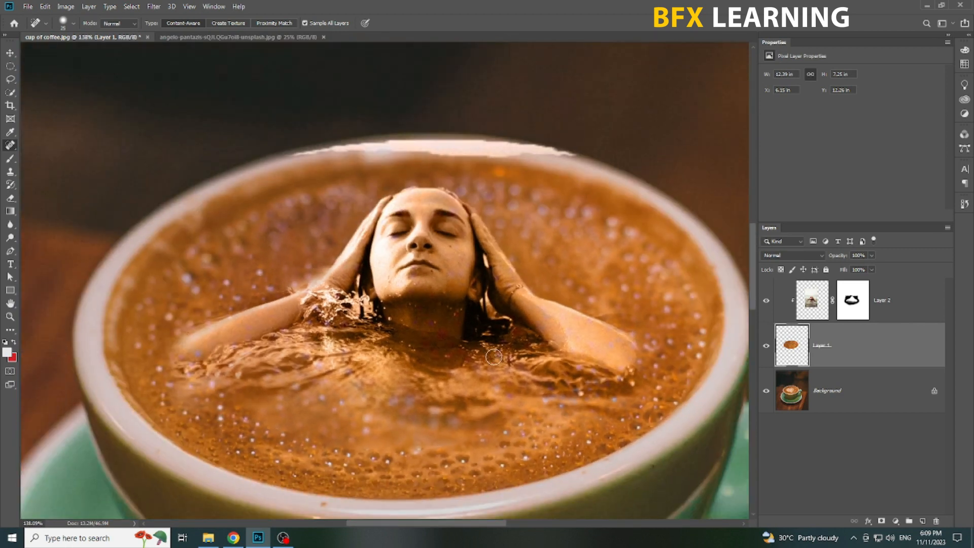
pyautogui.scroll(-4, 550, 349)
pyautogui.press('v')
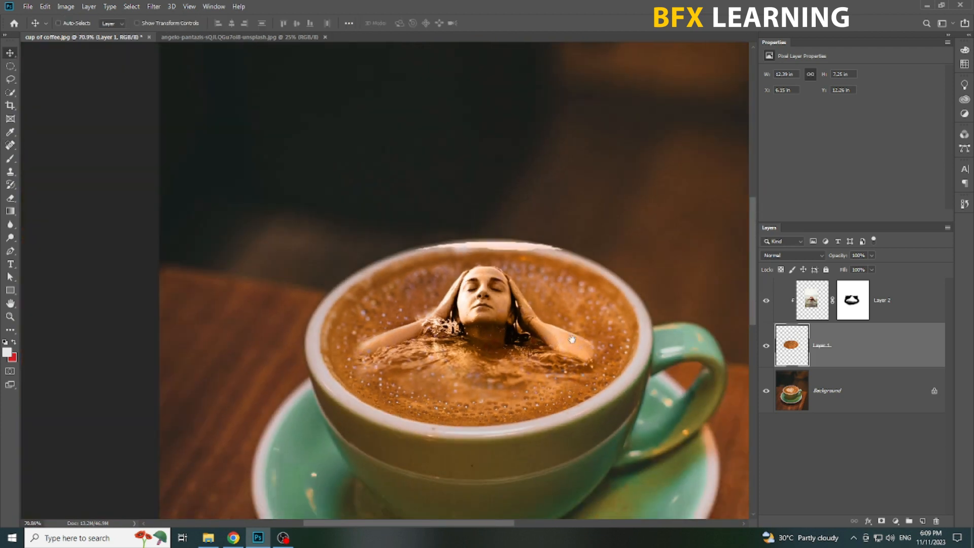
# Add a new empty layer above the swimmer's Layer 2.
pyautogui.moveTo(504, 304); pyautogui.dragTo(483, 284)
pyautogui.scroll(2, 433, 301)
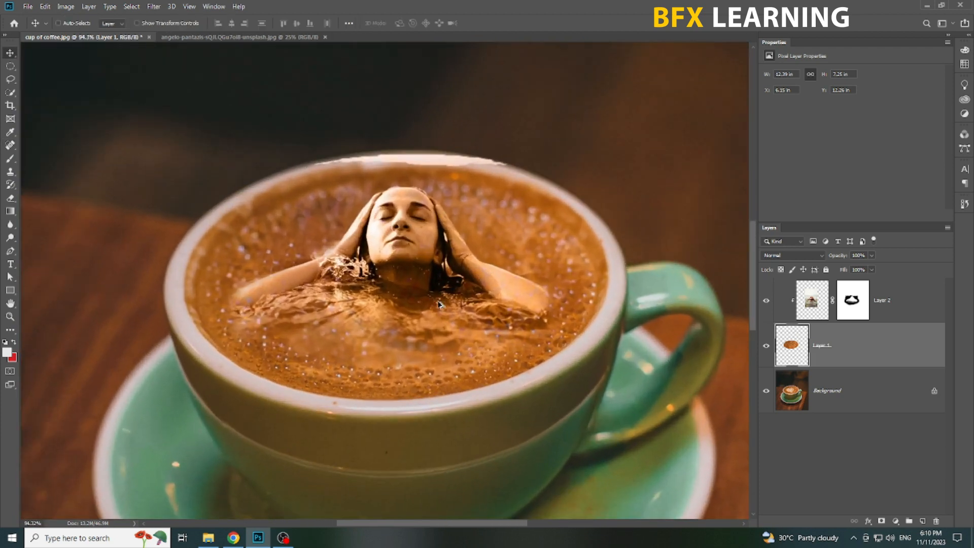
pyautogui.click(895, 301)
pyautogui.click(922, 521)
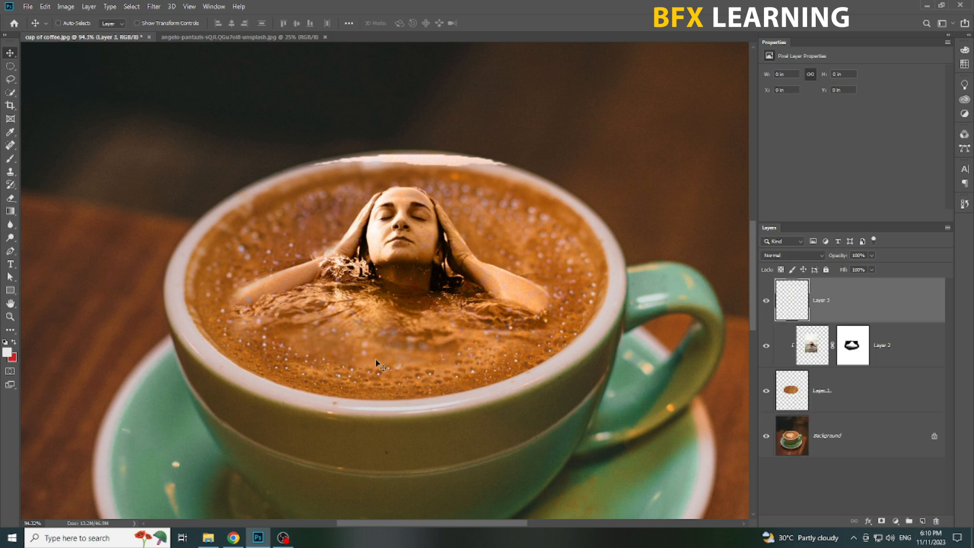
pyautogui.scroll(-1, 388, 353)
pyautogui.moveTo(395, 322); pyautogui.dragTo(402, 337)
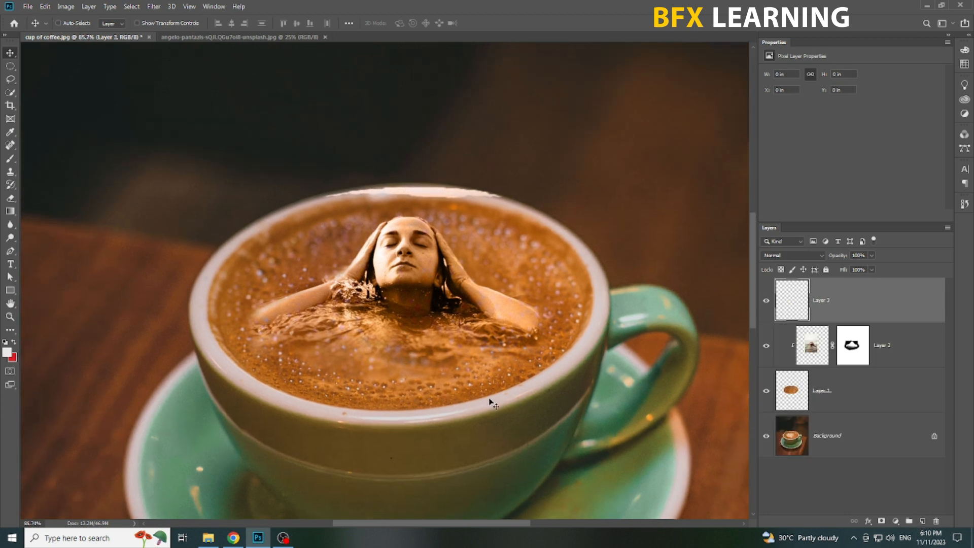
# Paint low-opacity black on Layer 2's mask to blend the swimmer's elbow on the handle side into the coffee.
pyautogui.click(857, 354)
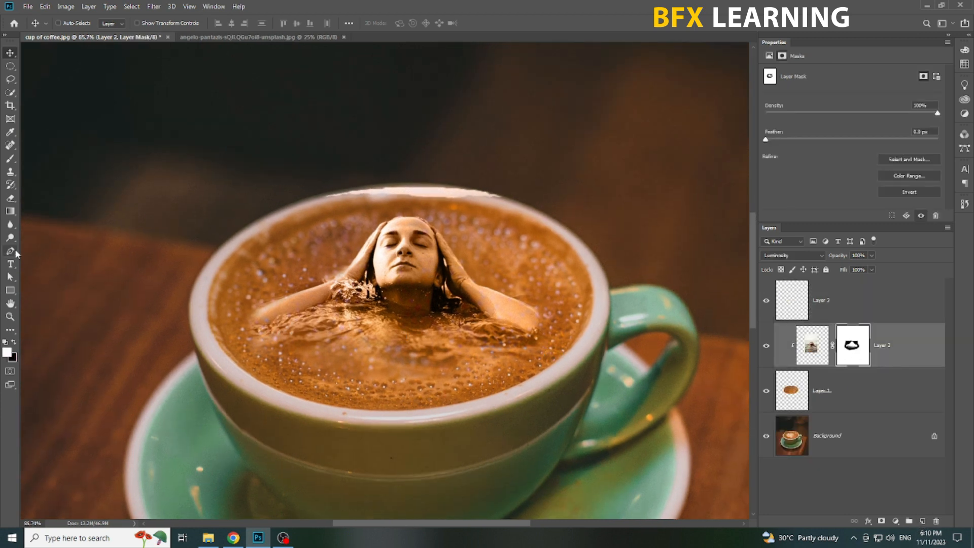
pyautogui.press('b')
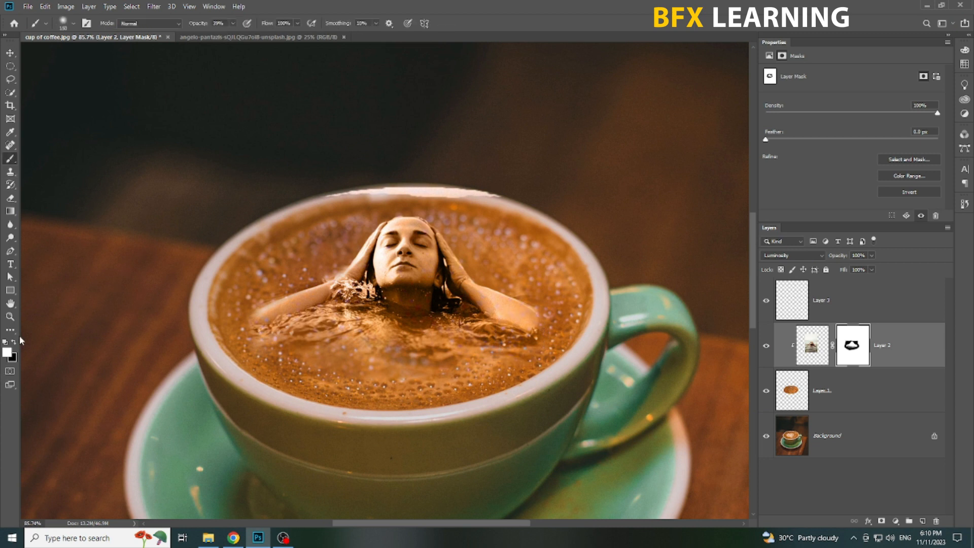
pyautogui.moveTo(551, 331)
pyautogui.mouseDown()
pyautogui.moveTo(566, 317)
pyautogui.moveTo(568, 326)
pyautogui.mouseUp()
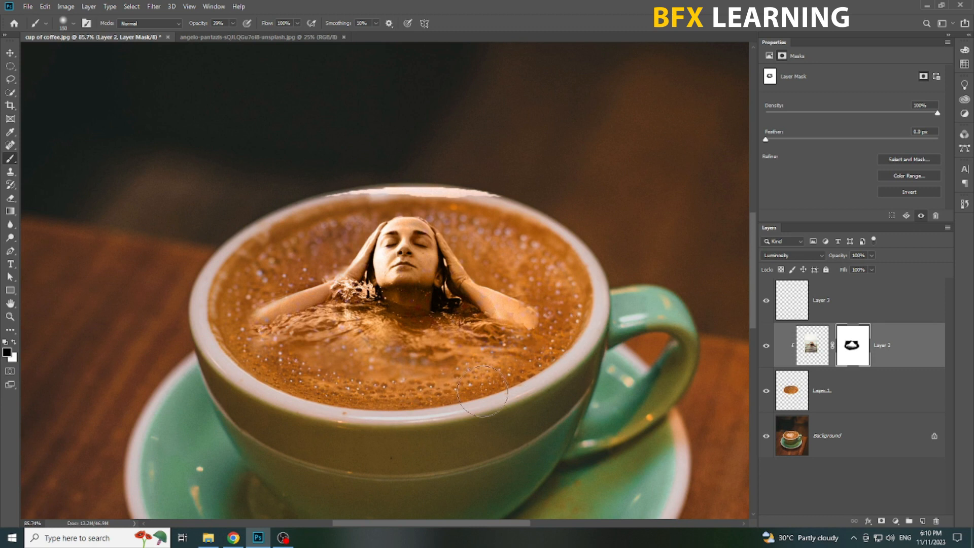
pyautogui.scroll(2, 536, 316)
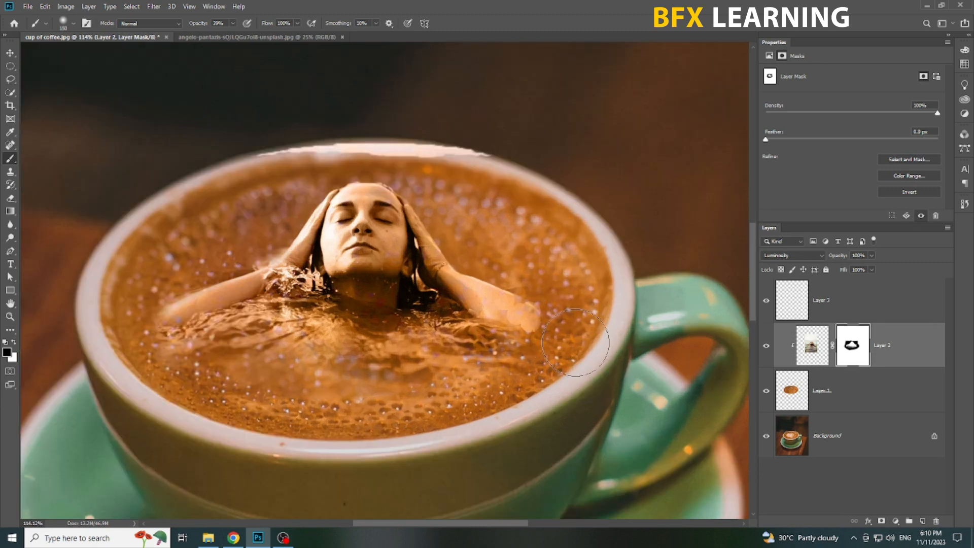
# Restore the swimmer's elbow on the handle side by painting white on Layer 2's mask.
pyautogui.click(825, 400)
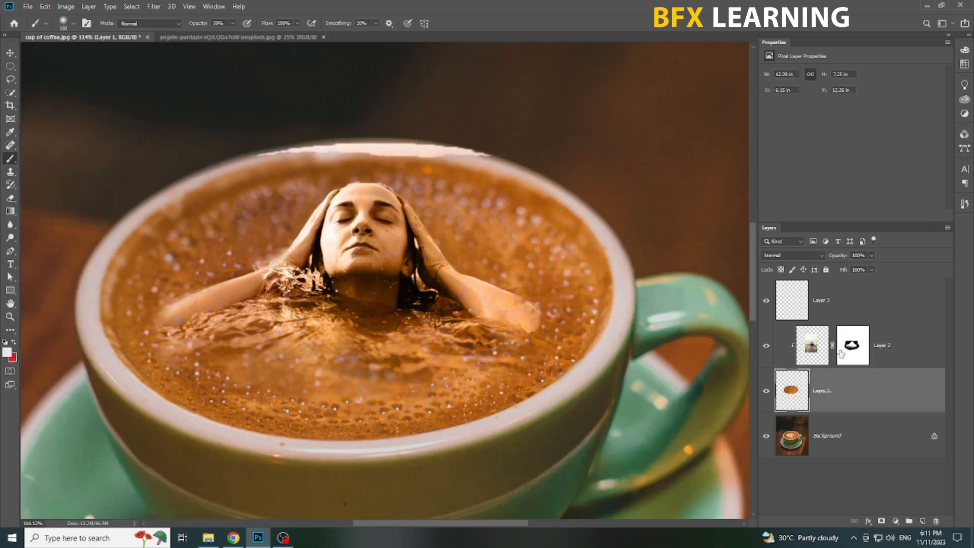
pyautogui.click(853, 346)
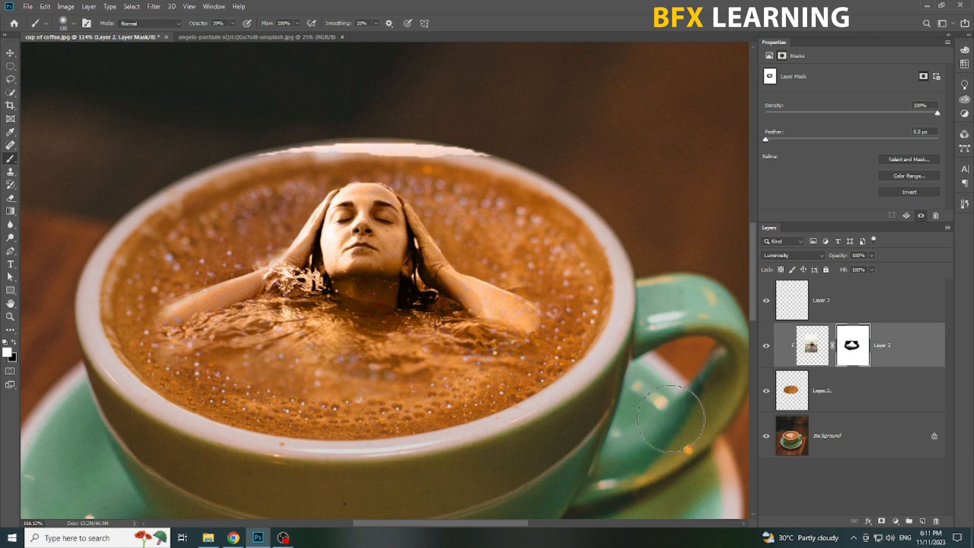
pyautogui.press('v')
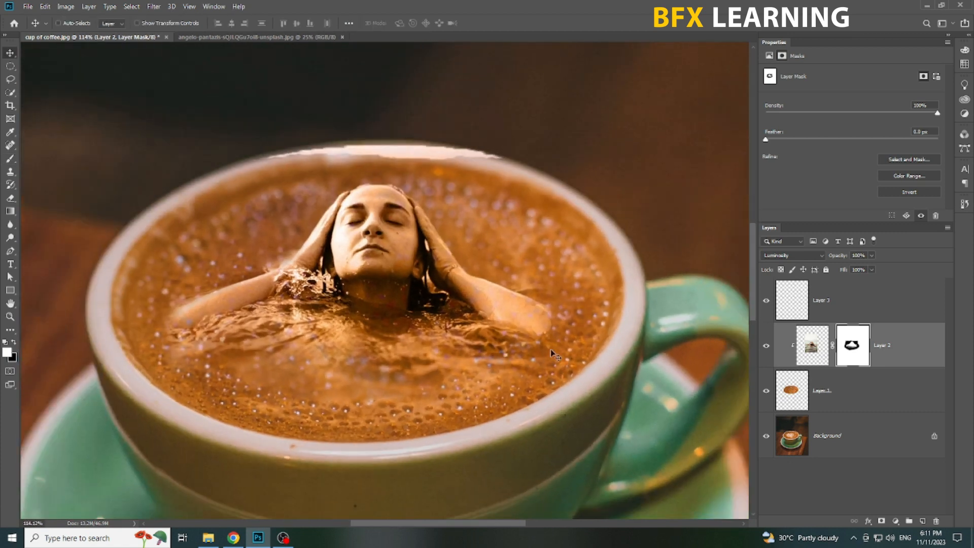
pyautogui.press('b')
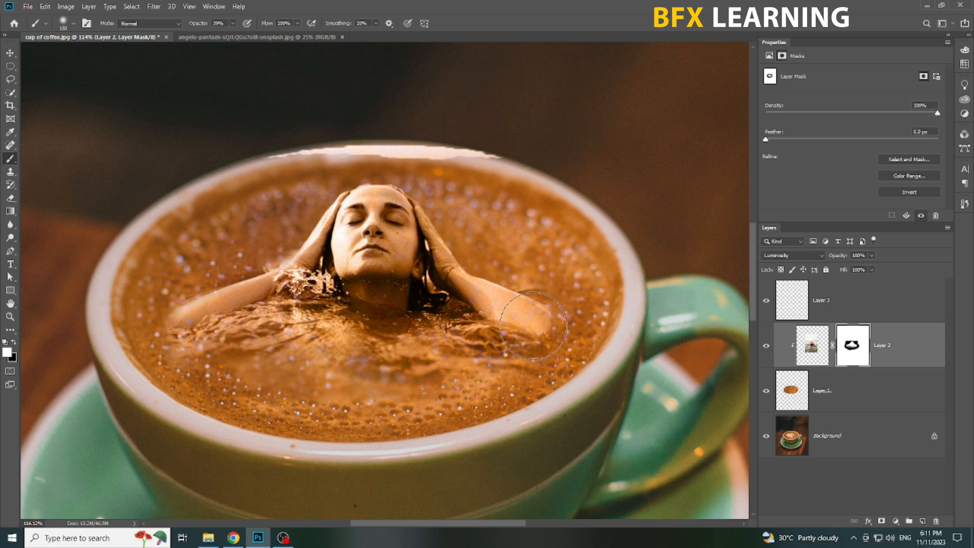
pyautogui.press('v')
pyautogui.scroll(-2, 358, 359)
pyautogui.moveTo(355, 358); pyautogui.dragTo(382, 364)
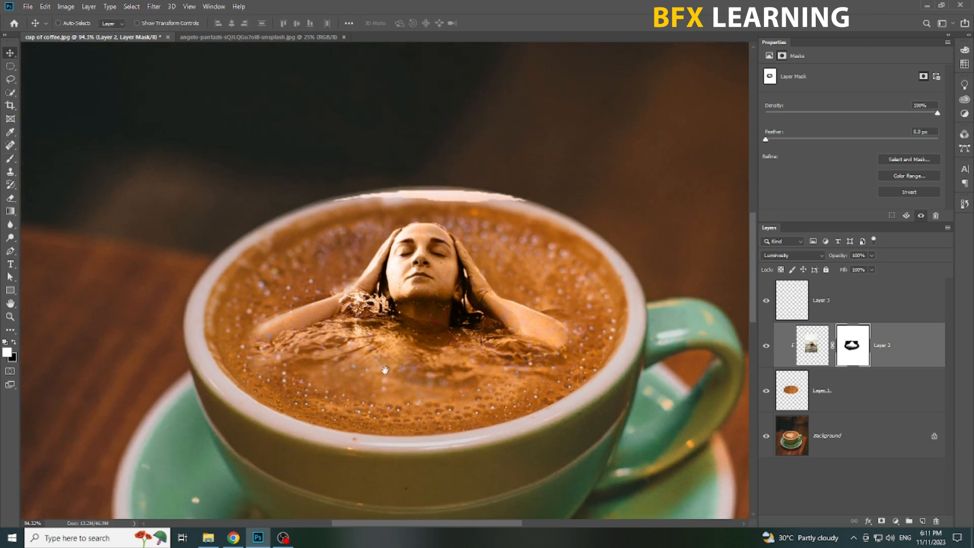
pyautogui.scroll(4, 433, 288)
pyautogui.scroll(-3, 432, 286)
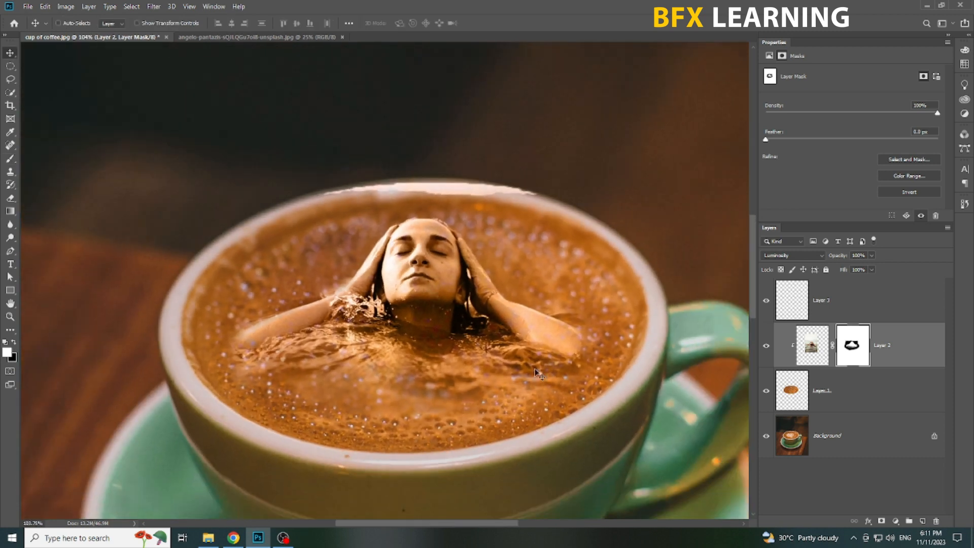
pyautogui.moveTo(433, 286); pyautogui.dragTo(407, 243)
# Select the empty Layer 3 and choose the Clouds1614 brush from the Clouds-by-Mila set.
pyautogui.click(884, 305)
pyautogui.press('b')
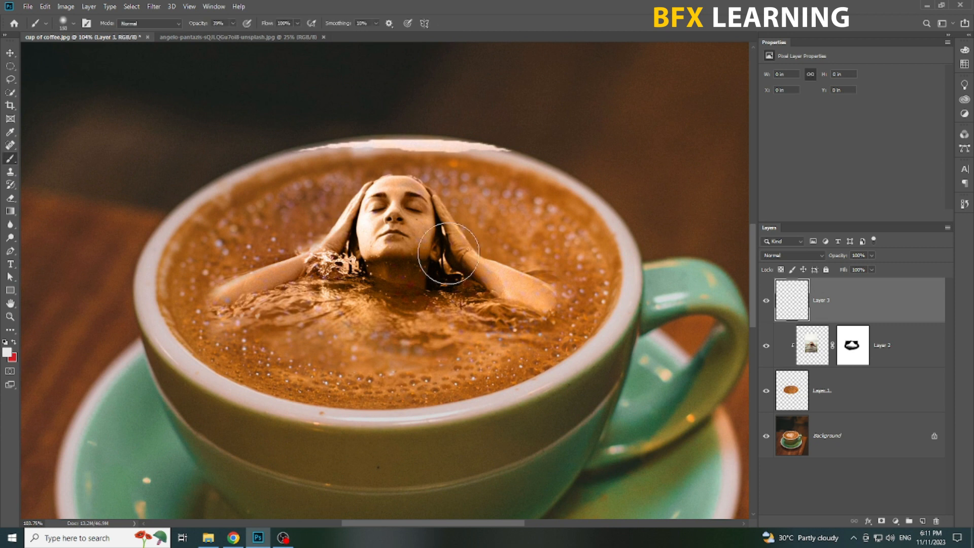
pyautogui.rightClick(437, 258)
pyautogui.scroll(-3, 510, 360)
pyautogui.scroll(-10, 510, 360)
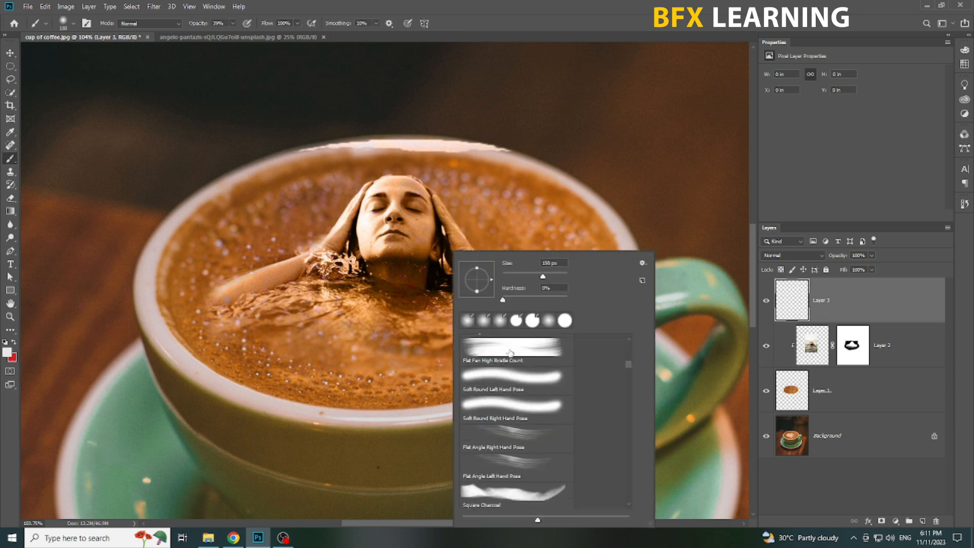
pyautogui.scroll(-10, 517, 423)
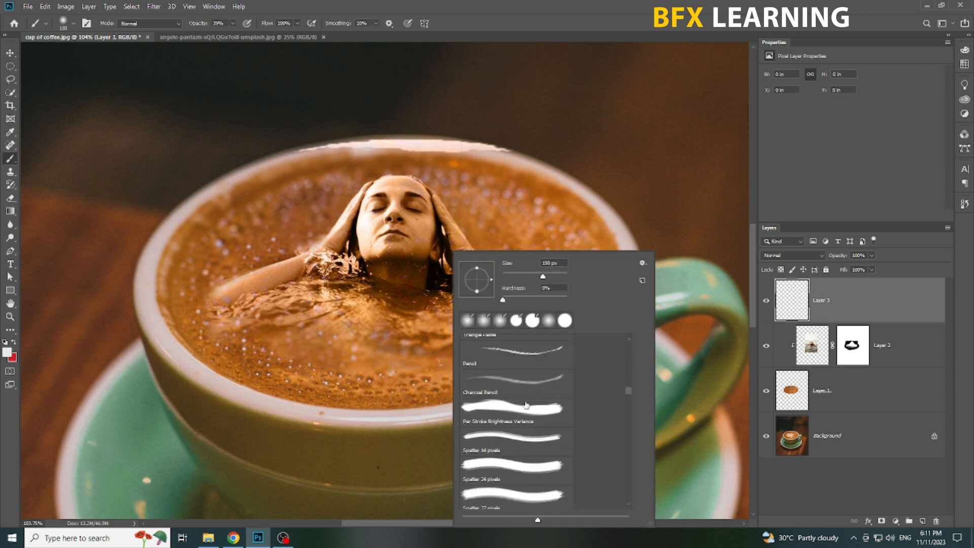
pyautogui.scroll(-10, 526, 402)
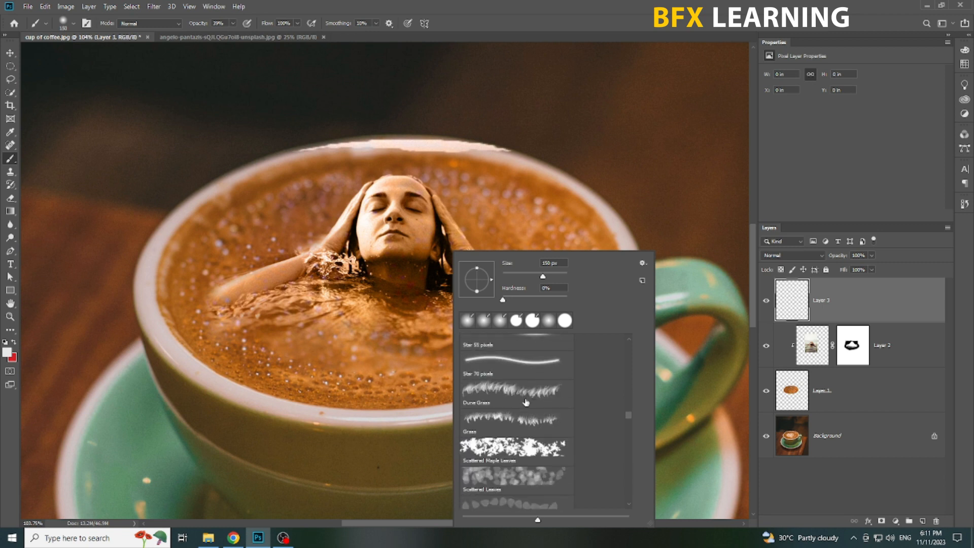
pyautogui.scroll(-10, 526, 399)
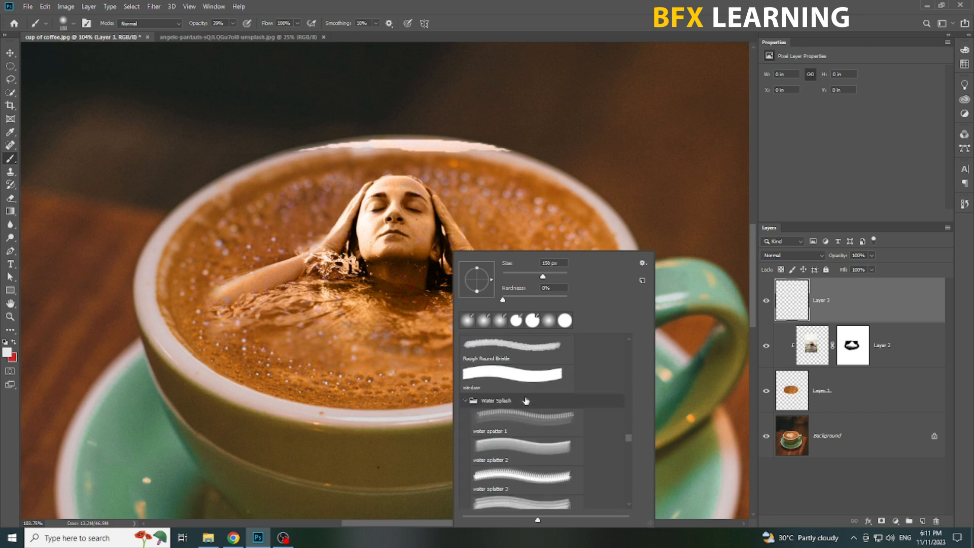
pyautogui.scroll(-10, 548, 395)
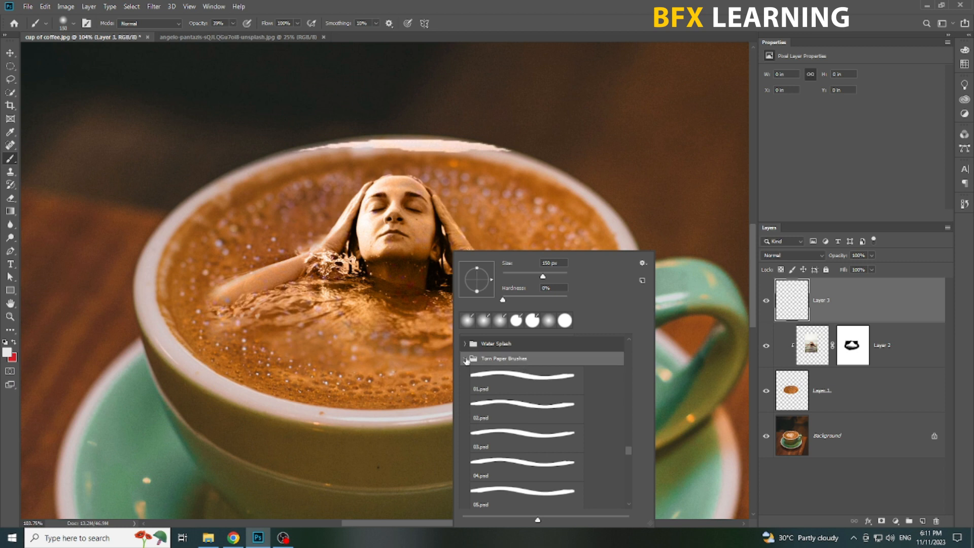
pyautogui.click(513, 446)
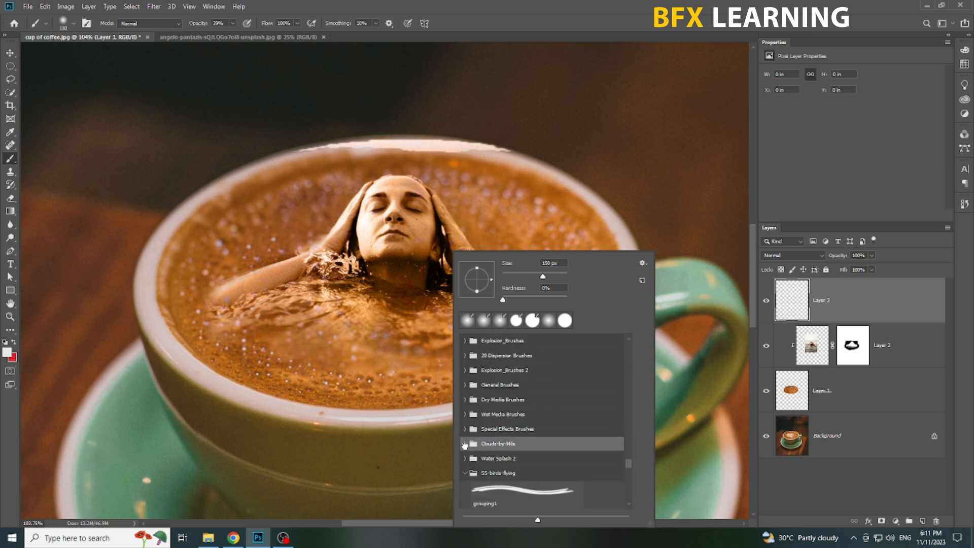
pyautogui.click(517, 399)
pyautogui.scroll(4, 517, 399)
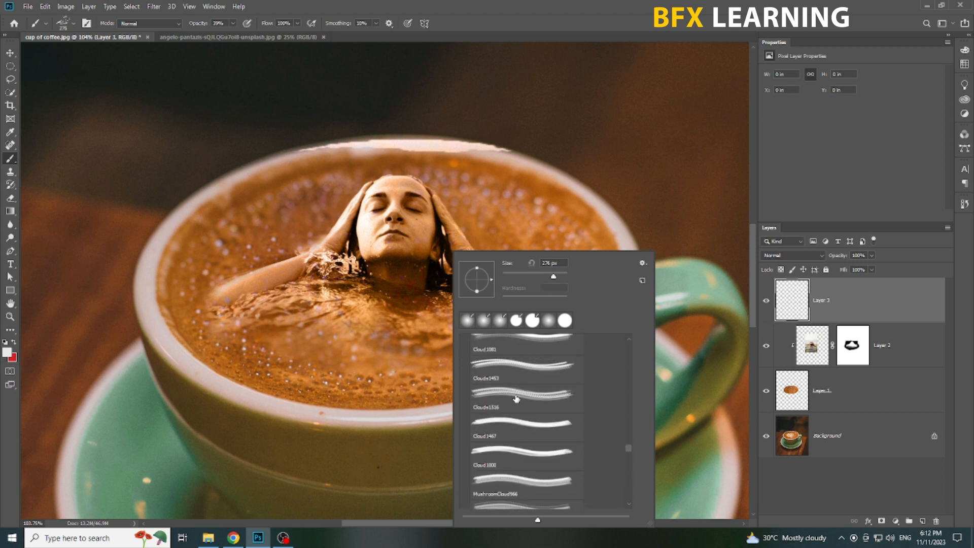
pyautogui.click(539, 363)
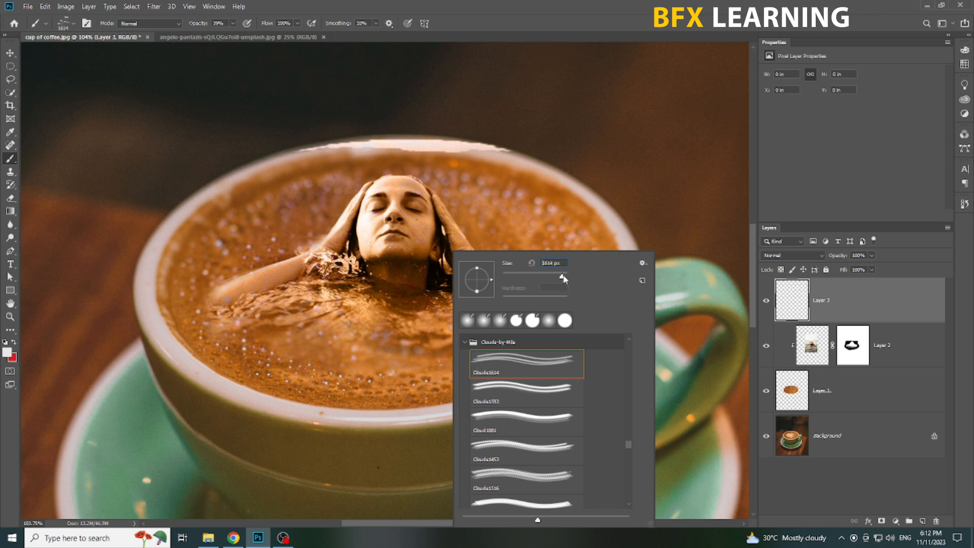
# Reduce the cloud brush size to 800 px and set the foreground color to white.
pyautogui.click(554, 3)
pyautogui.press('[')
pyautogui.press('[')
pyautogui.press('[')
pyautogui.press('[')
pyautogui.press('[')
pyautogui.press('[')
pyautogui.press('[')
pyautogui.press('[')
pyautogui.press('[')
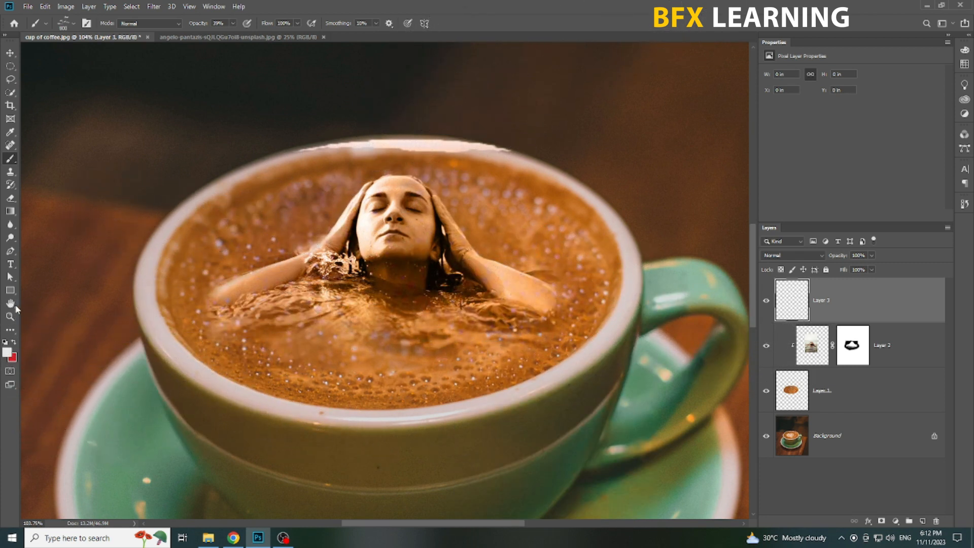
pyautogui.click(7, 353)
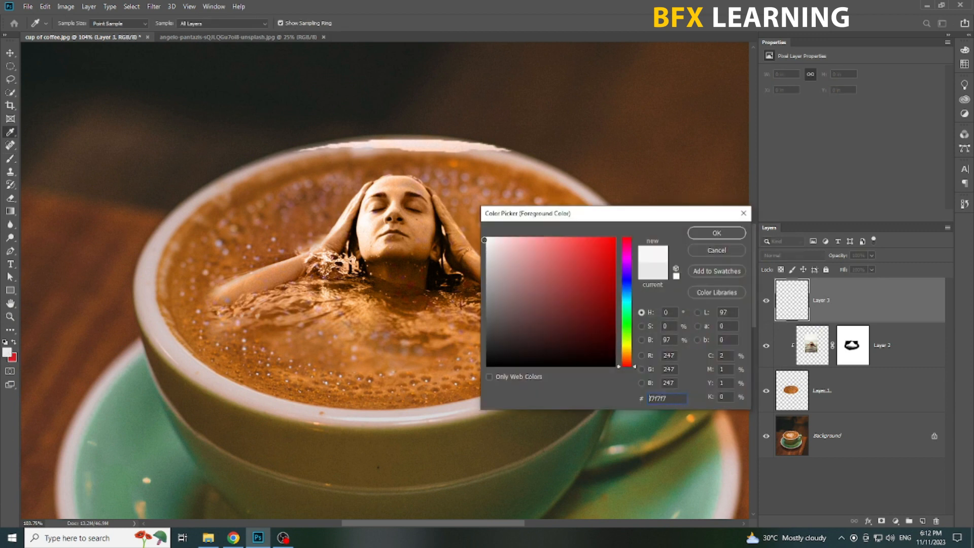
pyautogui.click(717, 233)
# Stamp white clouds over the cup's rear rim with the cloud brush at 700 px and 100% opacity.
pyautogui.scroll(-2, 333, 189)
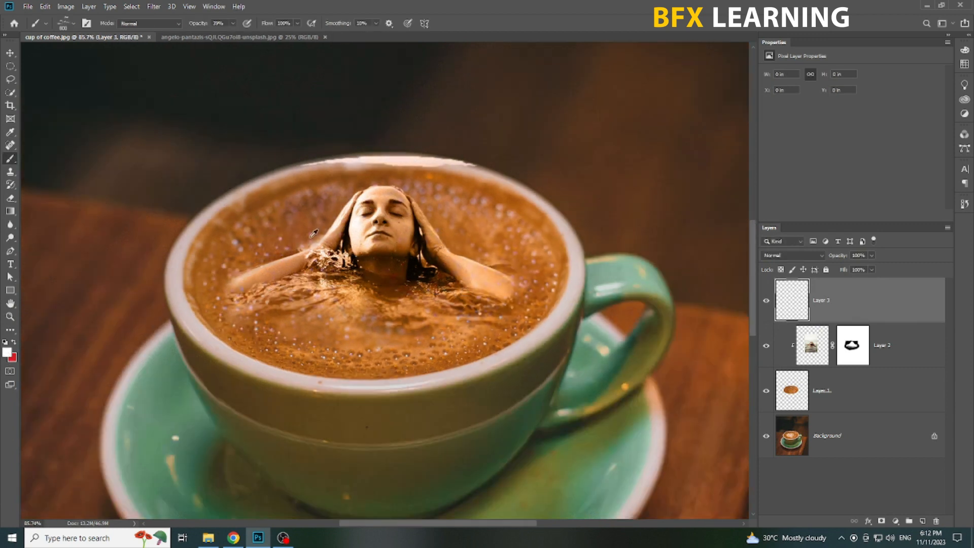
pyautogui.scroll(-1, 333, 190)
pyautogui.press('[')
pyautogui.click(304, 156)
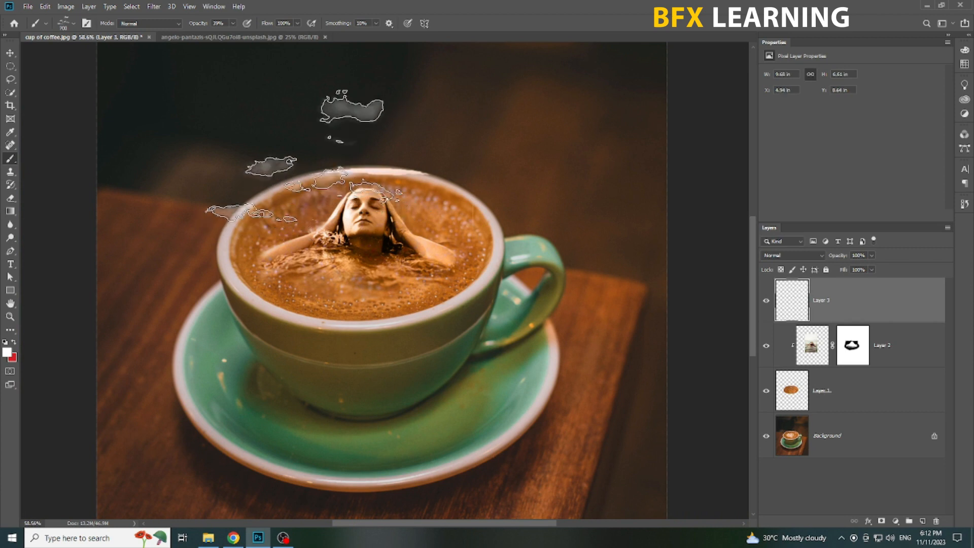
pyautogui.hotkey('ctrl', 'z')
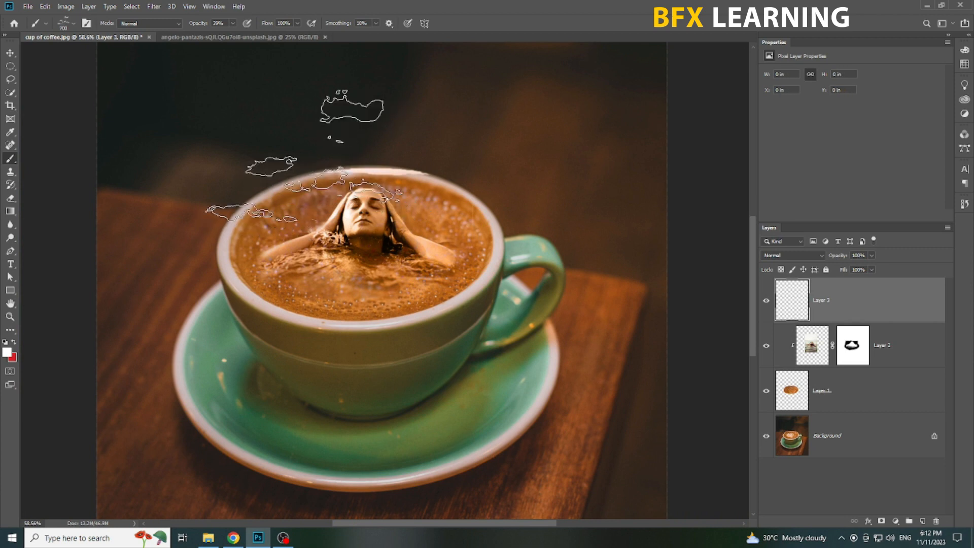
pyautogui.click(233, 23)
pyautogui.click(408, 5)
pyautogui.click(314, 159)
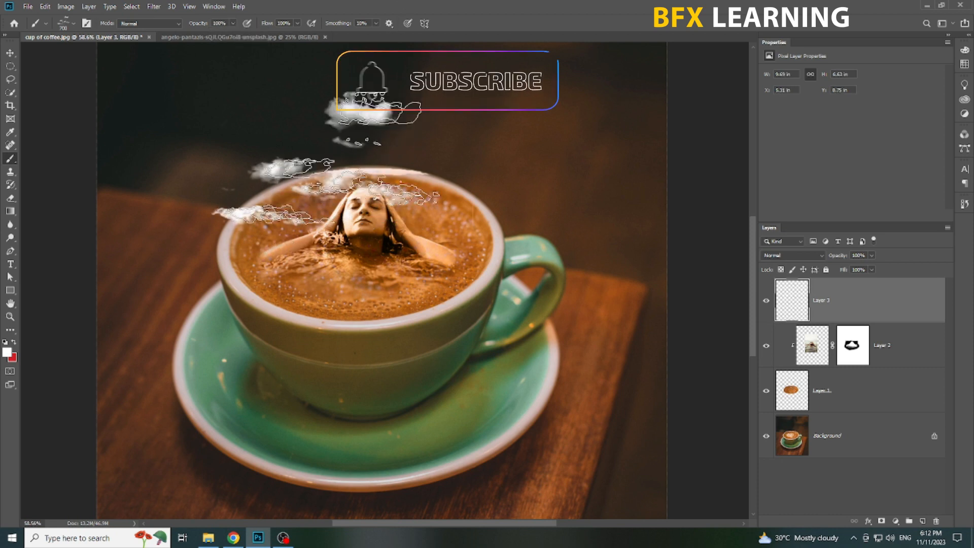
# Erase the uppermost cloud above the cup with a soft 187 px Eraser.
pyautogui.rightClick(12, 200)
pyautogui.click(51, 208)
pyautogui.rightClick(10, 198)
pyautogui.click(53, 198)
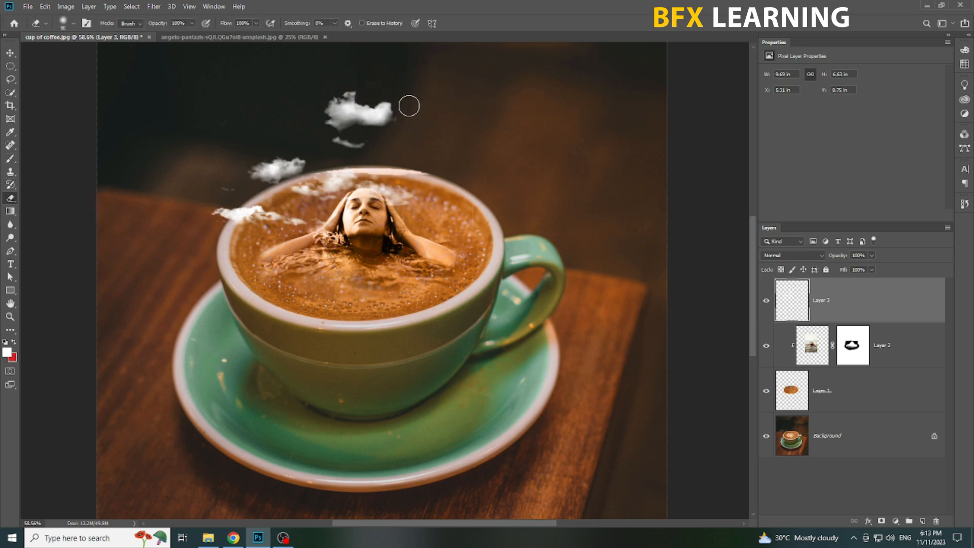
pyautogui.rightClick(409, 106)
pyautogui.press('Return')
pyautogui.moveTo(396, 137)
pyautogui.mouseDown()
pyautogui.moveTo(348, 98)
pyautogui.moveTo(358, 130)
pyautogui.moveTo(333, 107)
pyautogui.moveTo(365, 122)
pyautogui.mouseUp()
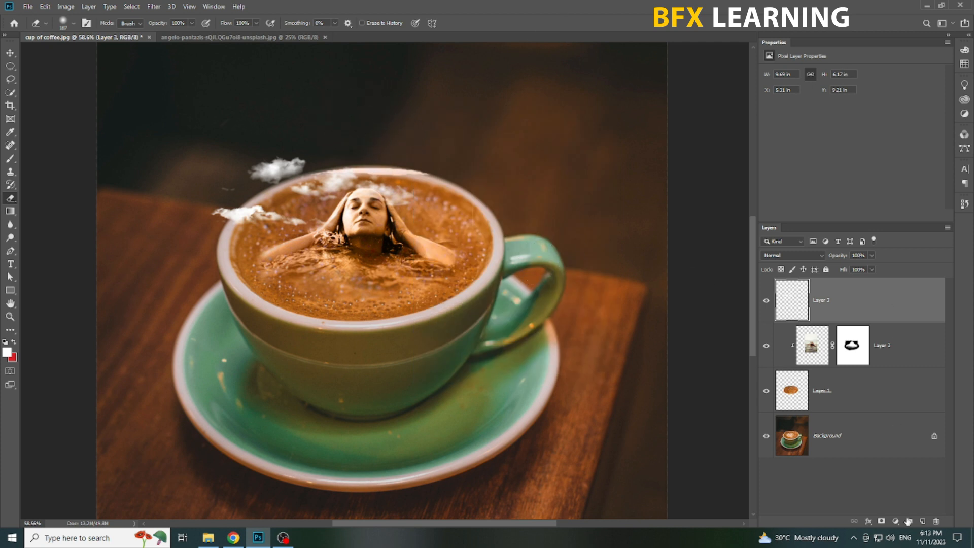
# Add a new layer and stamp a flock of white birds beside the clouds with the grouping3 brush from the SS-birds-flying set.
pyautogui.click(923, 522)
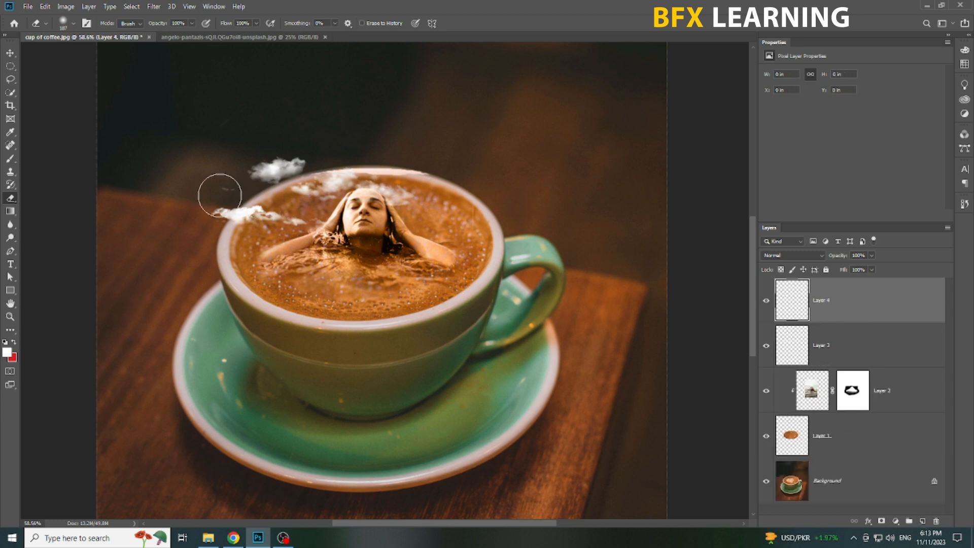
pyautogui.click(10, 158)
pyautogui.rightClick(355, 172)
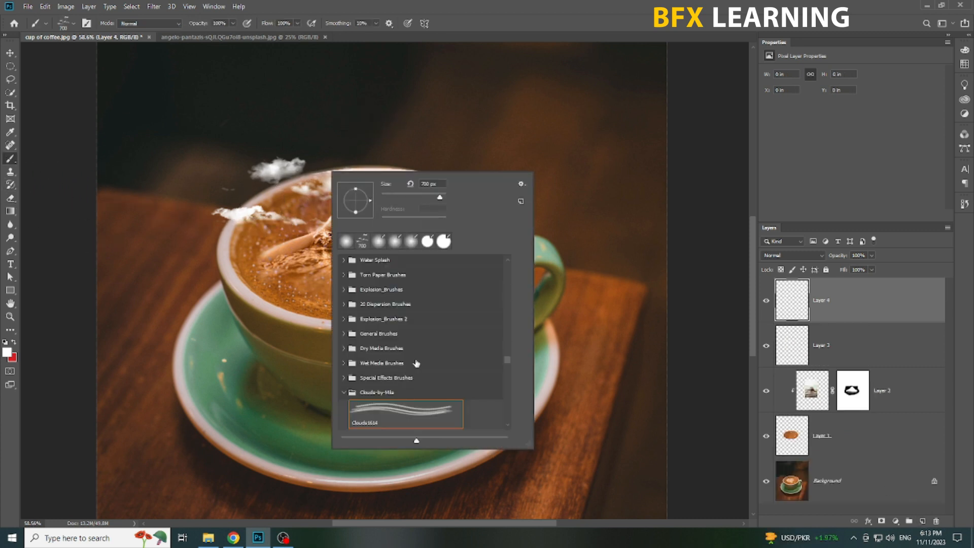
pyautogui.click(344, 392)
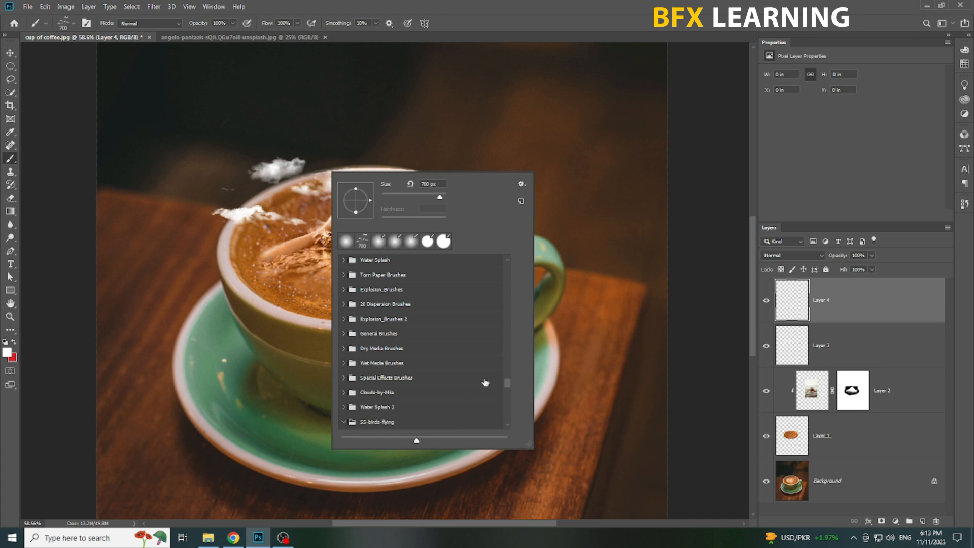
pyautogui.scroll(-1, 486, 380)
pyautogui.click(408, 381)
pyautogui.click(407, 408)
pyautogui.click(399, 425)
pyautogui.scroll(-1, 440, 388)
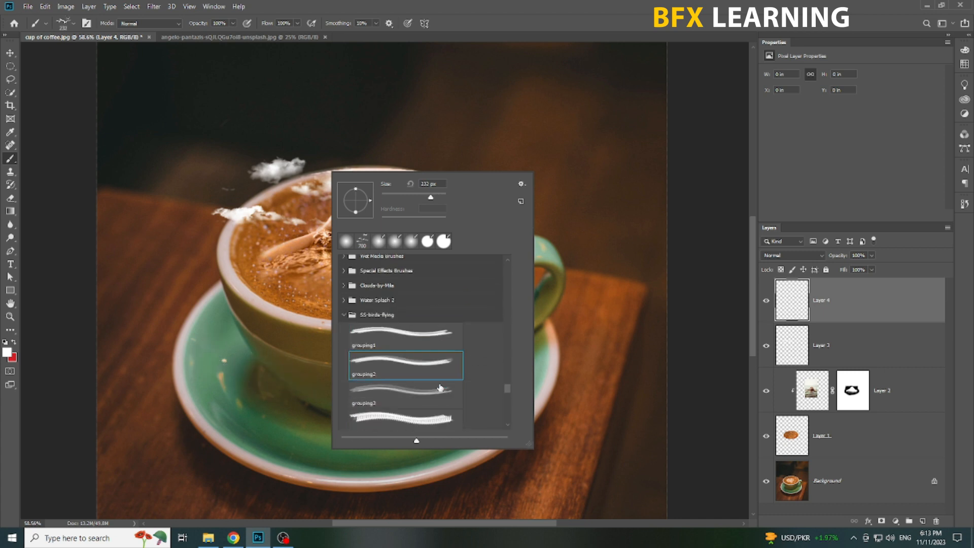
pyautogui.doubleClick(421, 394)
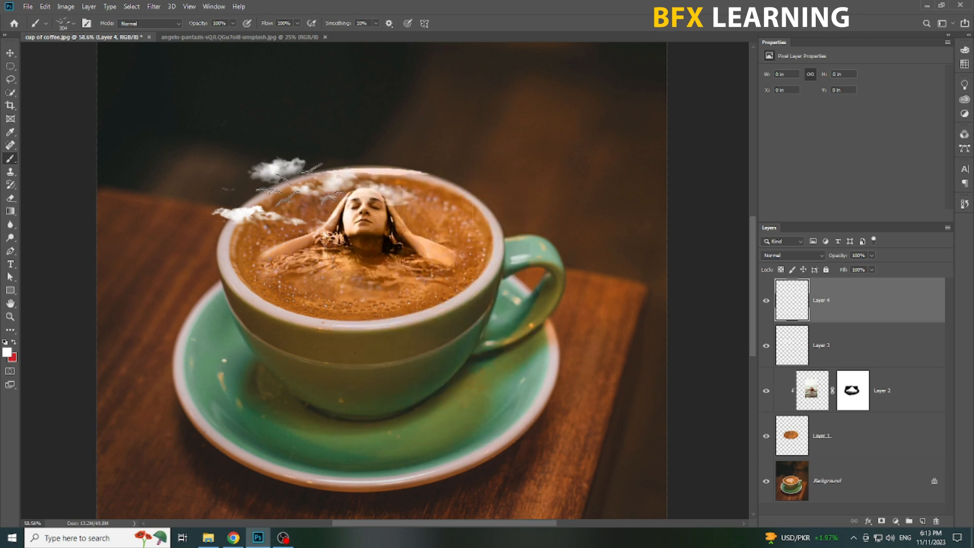
pyautogui.click(262, 170)
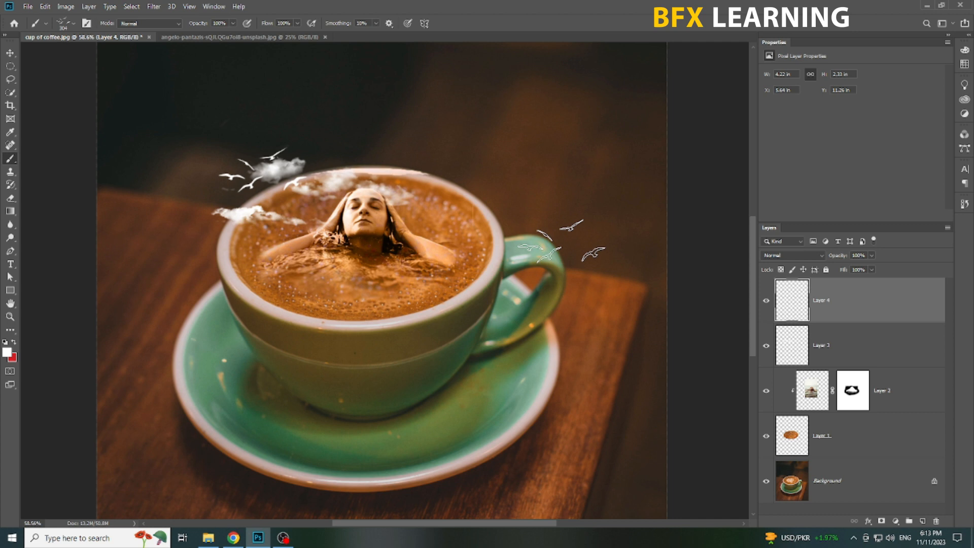
# Hide the interface panels and examine the composite around the cup, clouds and birds.
pyautogui.press('v')
pyautogui.scroll(1, 419, 261)
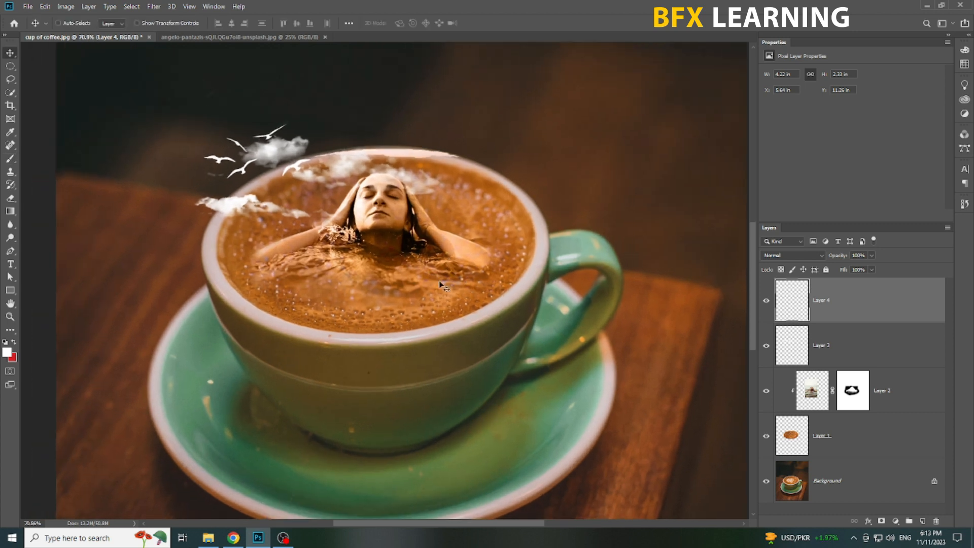
pyautogui.press('Tab')
pyautogui.scroll(1, 444, 273)
pyautogui.moveTo(520, 288); pyautogui.dragTo(490, 284)
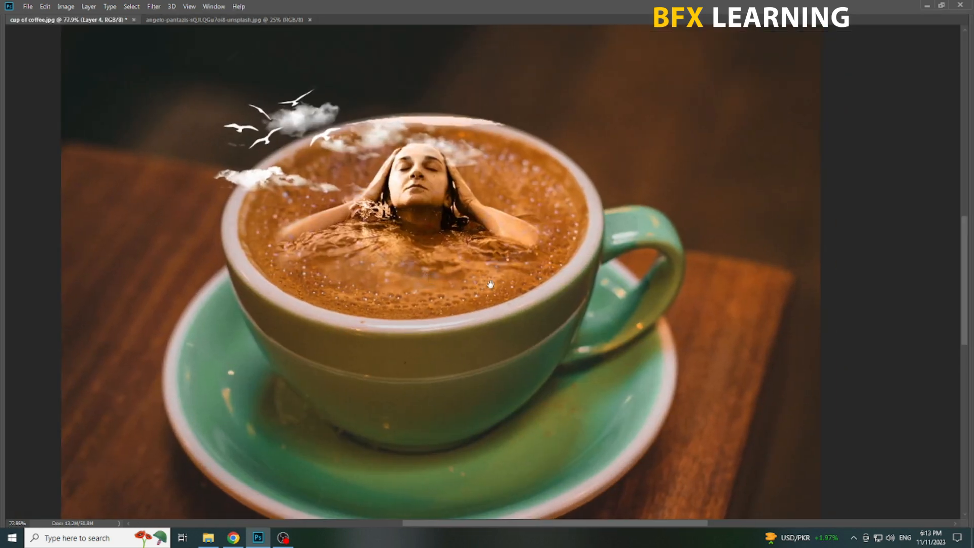